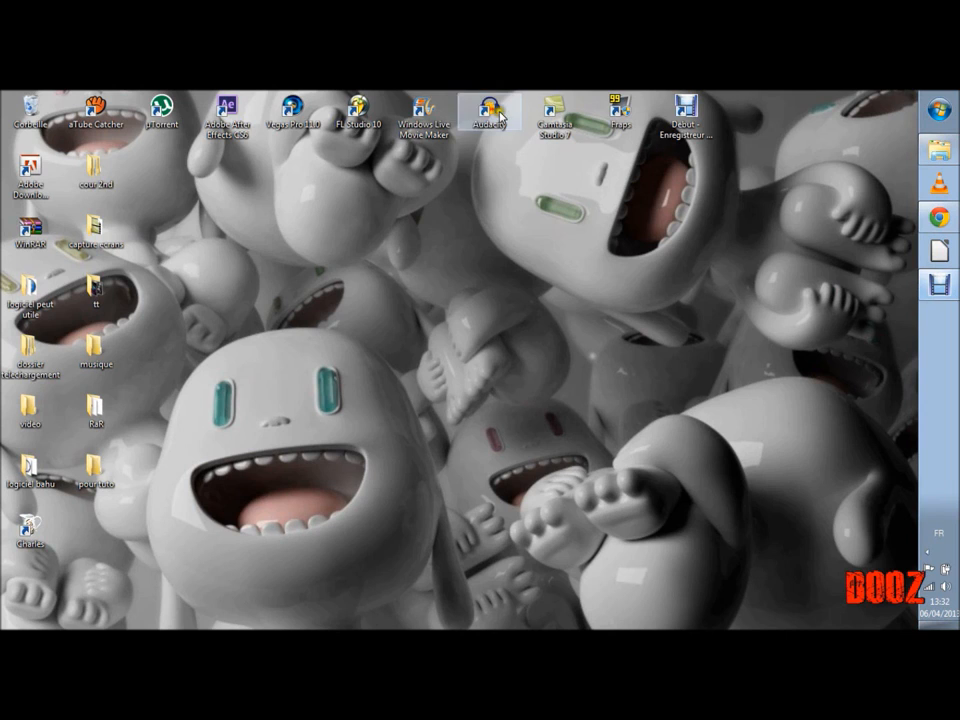
Move the Windows Live Movie Maker shortcut to an empty spot below the row of desktop shortcuts.
left_click_drag(424, 108, 472, 365)
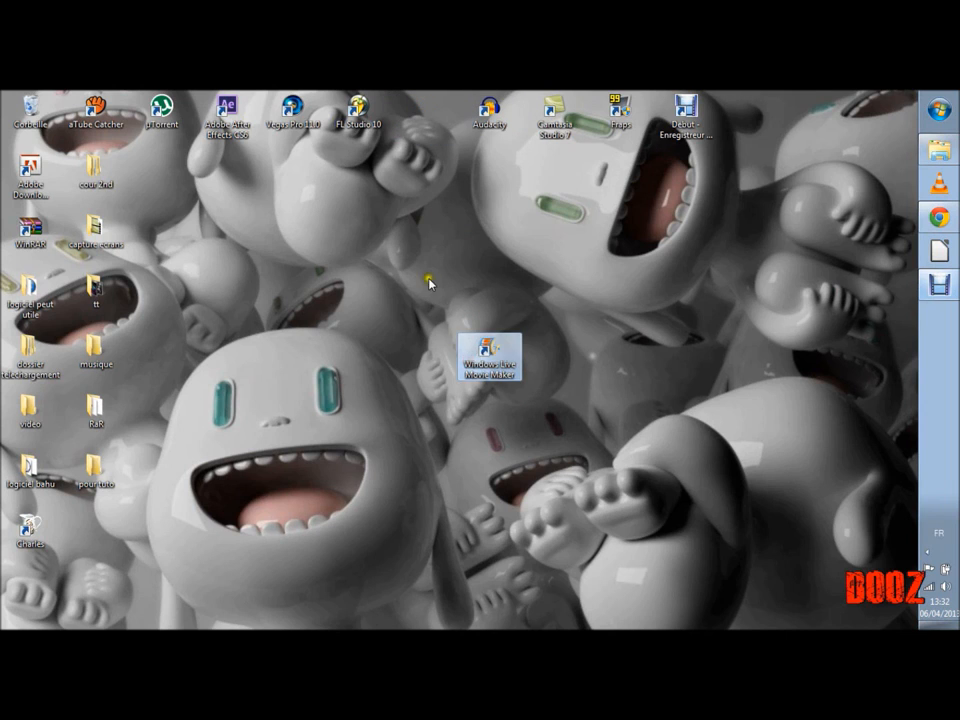
left_click_drag(421, 282, 561, 412)
left_click_drag(443, 307, 547, 408)
left_click(565, 365)
left_click_drag(490, 350, 467, 257)
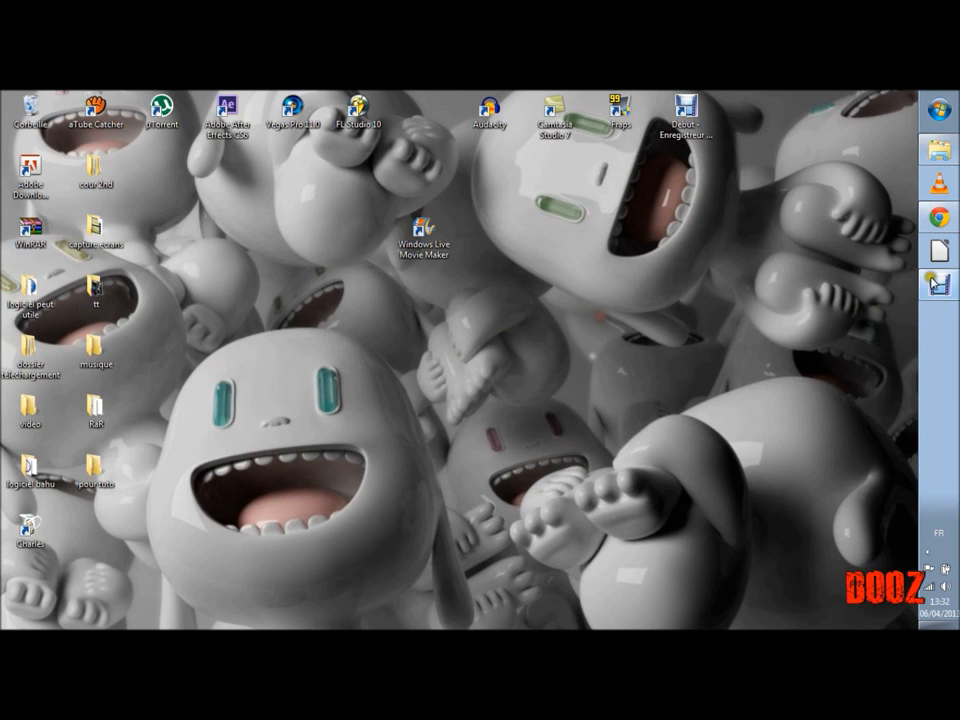
View the Windows Live Movie Maker 2012 download page in the browser and return to the desktop.
left_click(938, 216)
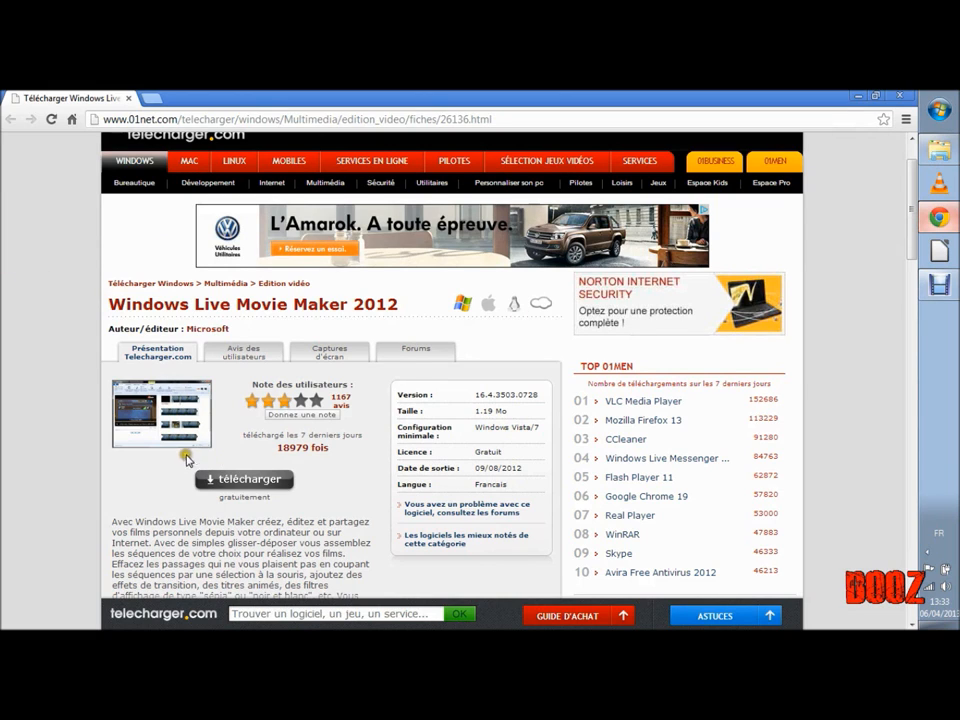
left_click(861, 95)
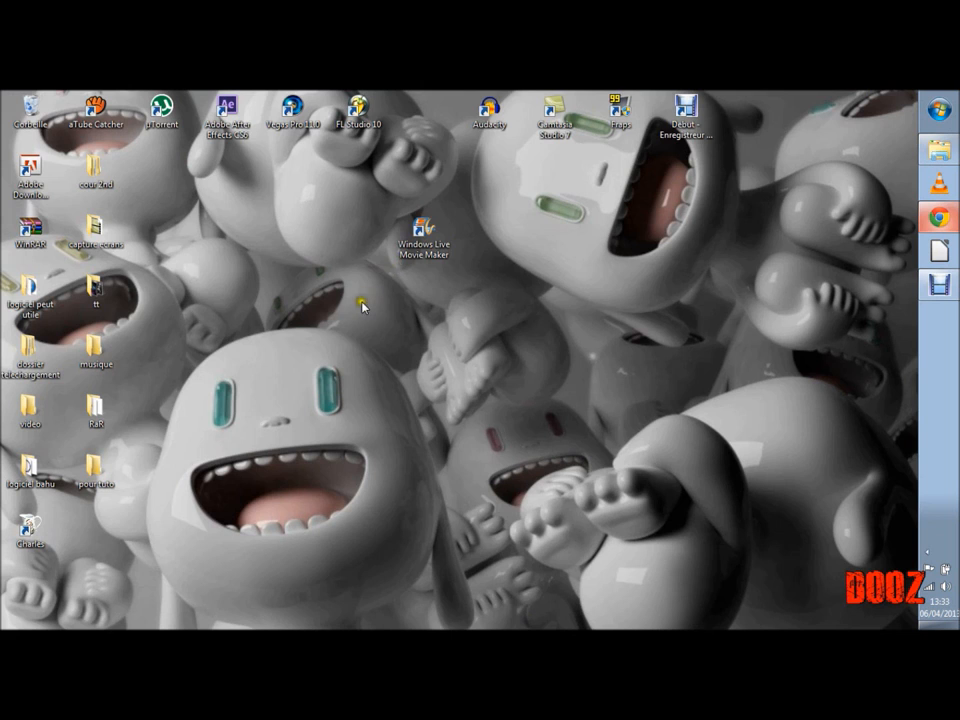
Launch Windows Live Movie Maker and display its animation options.
left_click(421, 240)
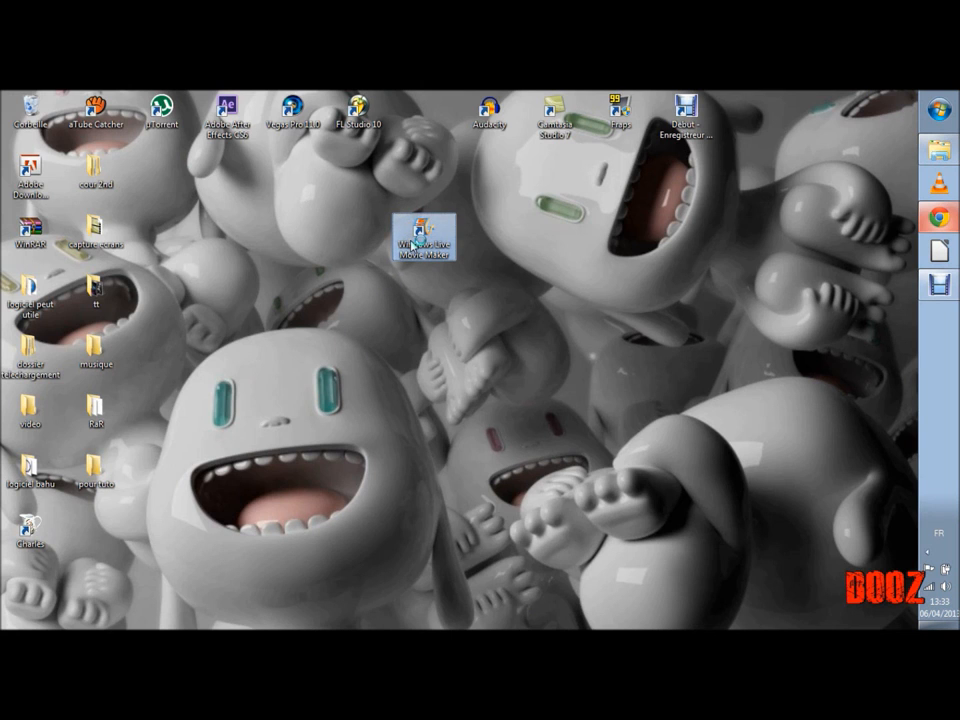
double_click(413, 245)
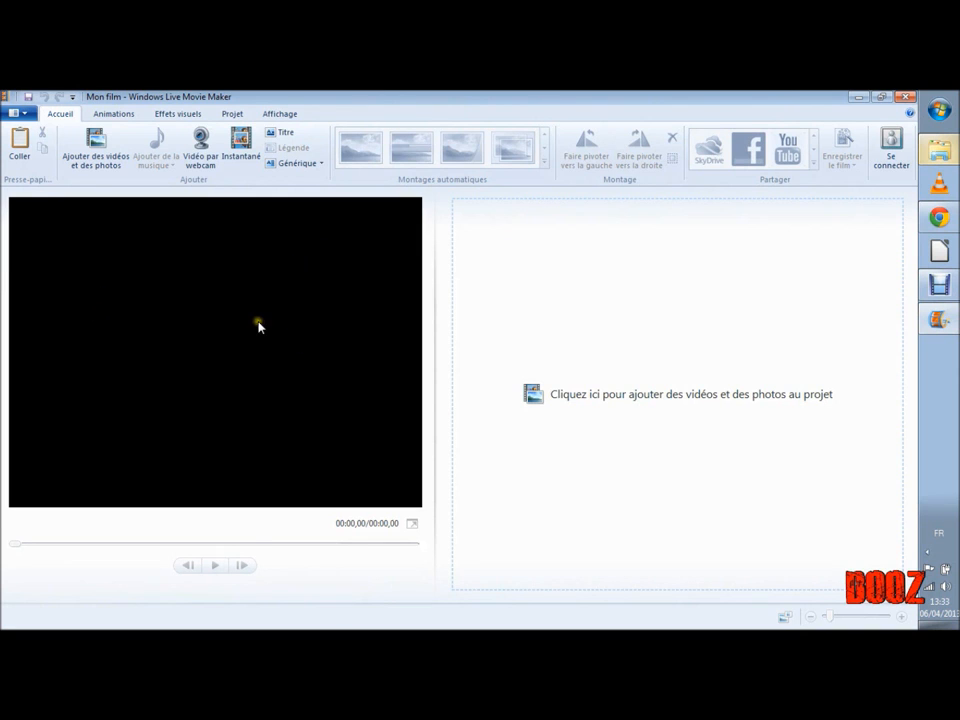
left_click(945, 155)
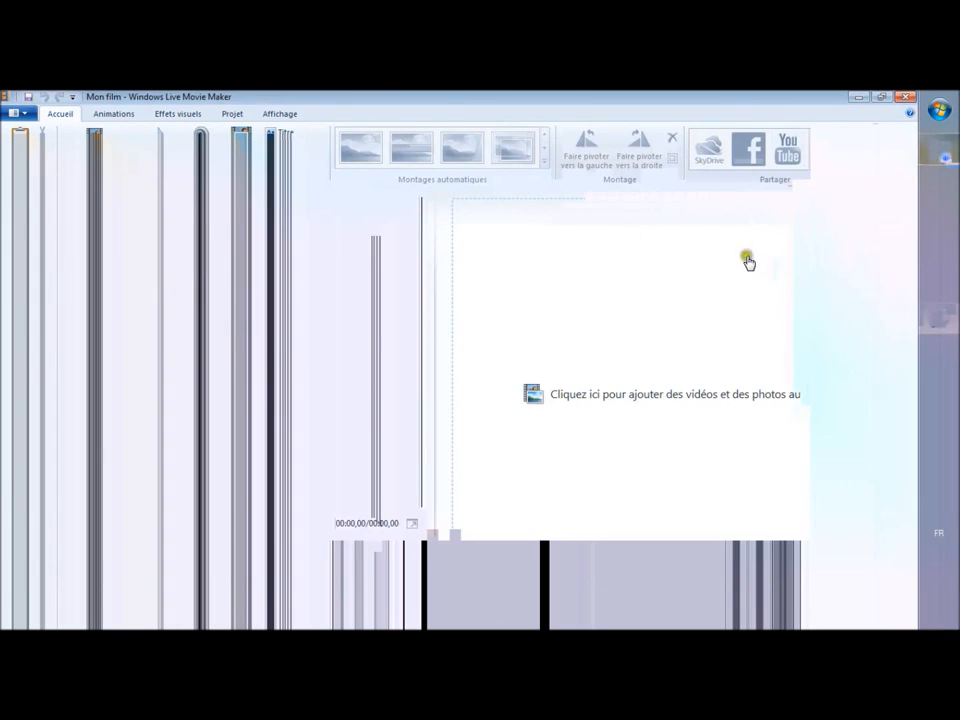
left_click(113, 113)
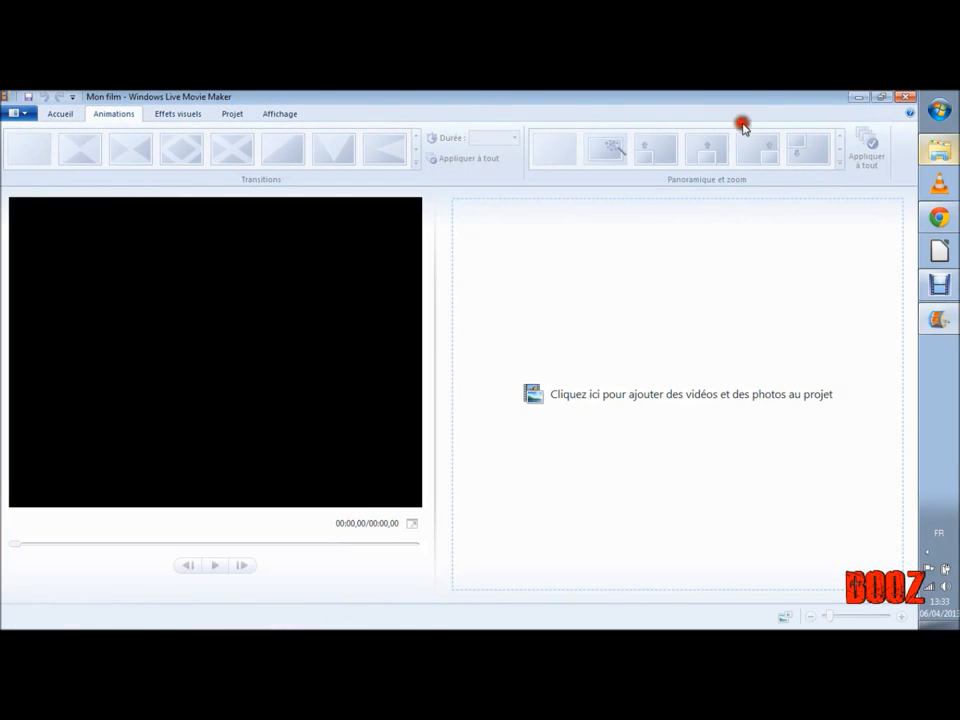
Find IMG_0202 in the parti subfolder of the video folder and add it to the Movie Maker project.
left_click(858, 97)
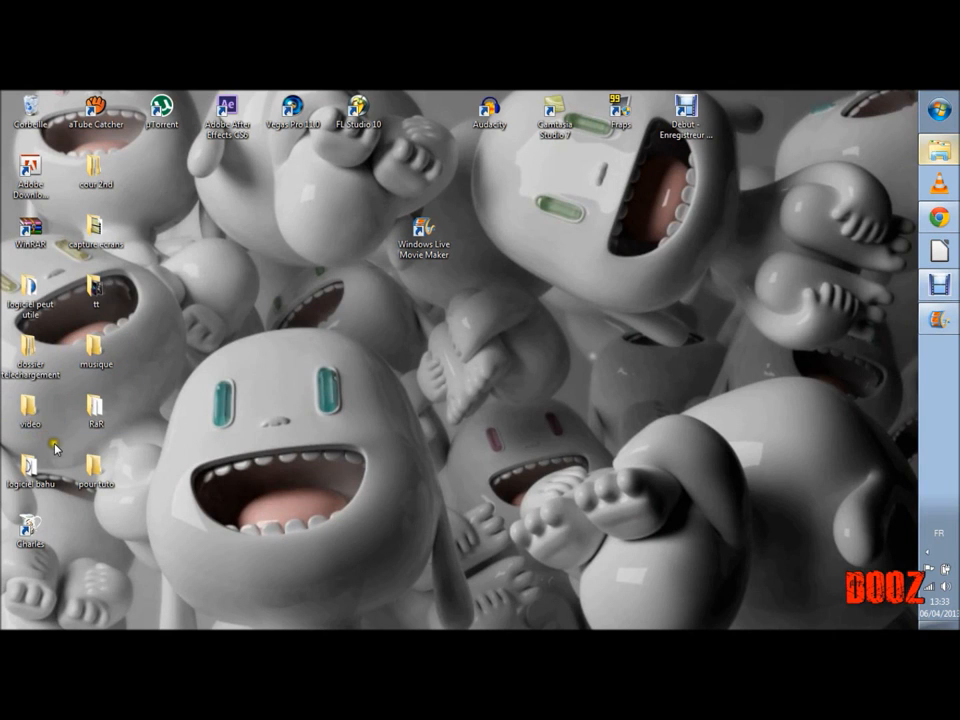
left_click(938, 286)
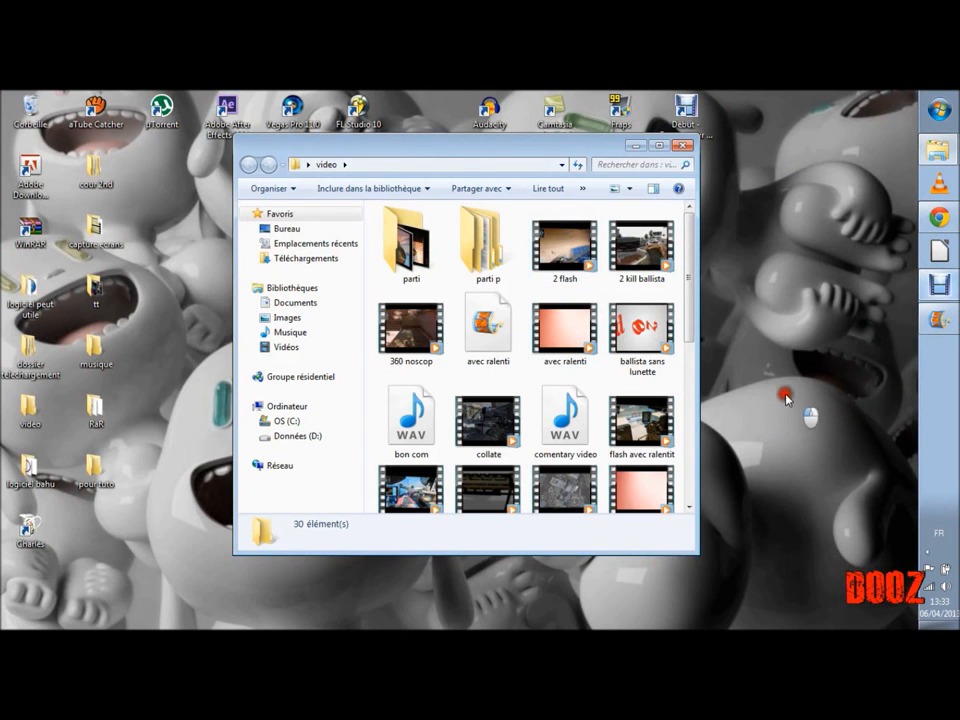
scroll(696, 321, "down", 2)
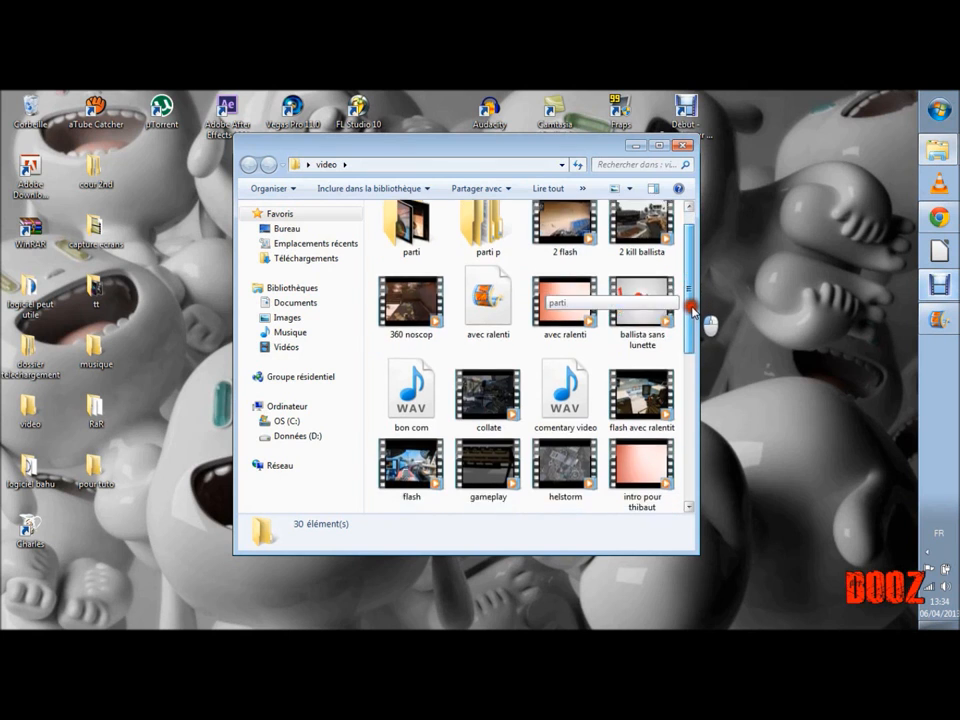
left_click_drag(693, 325, 675, 253)
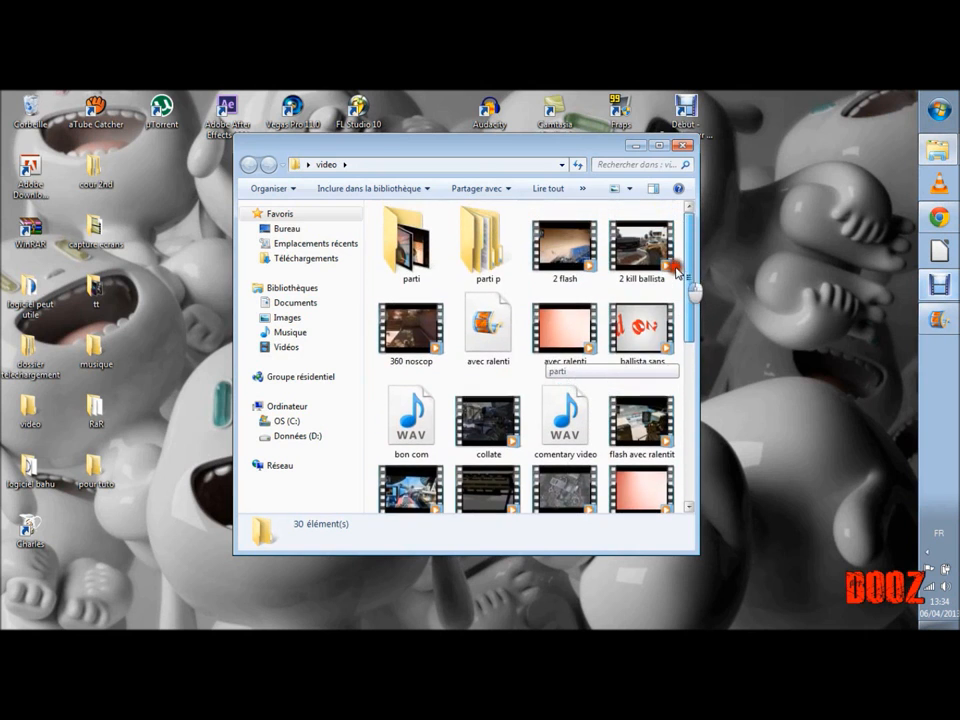
double_click(425, 252)
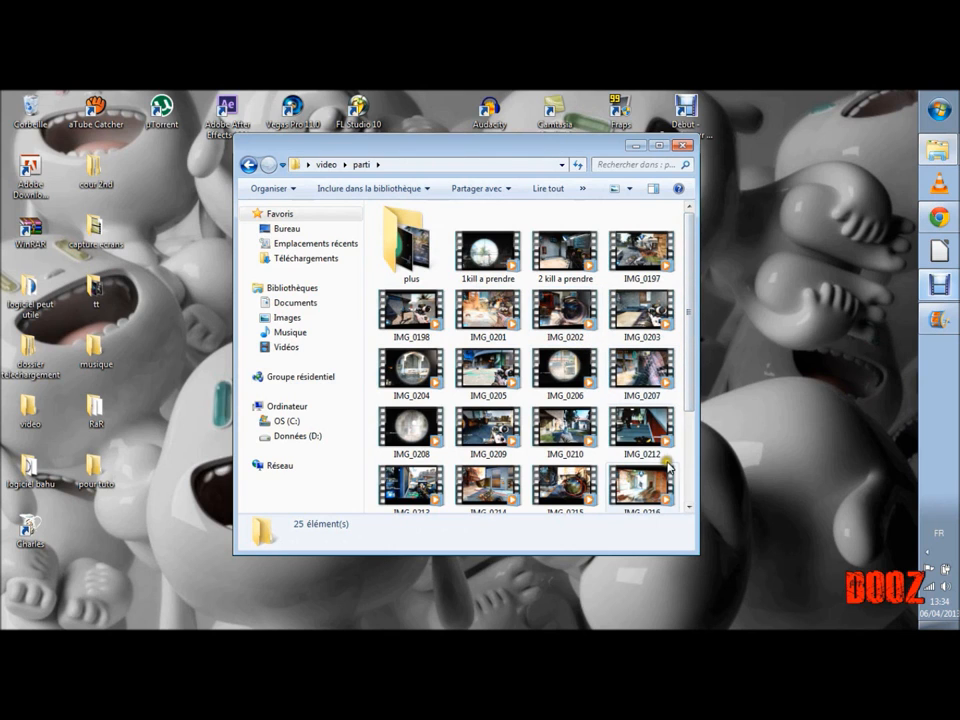
left_click(566, 330)
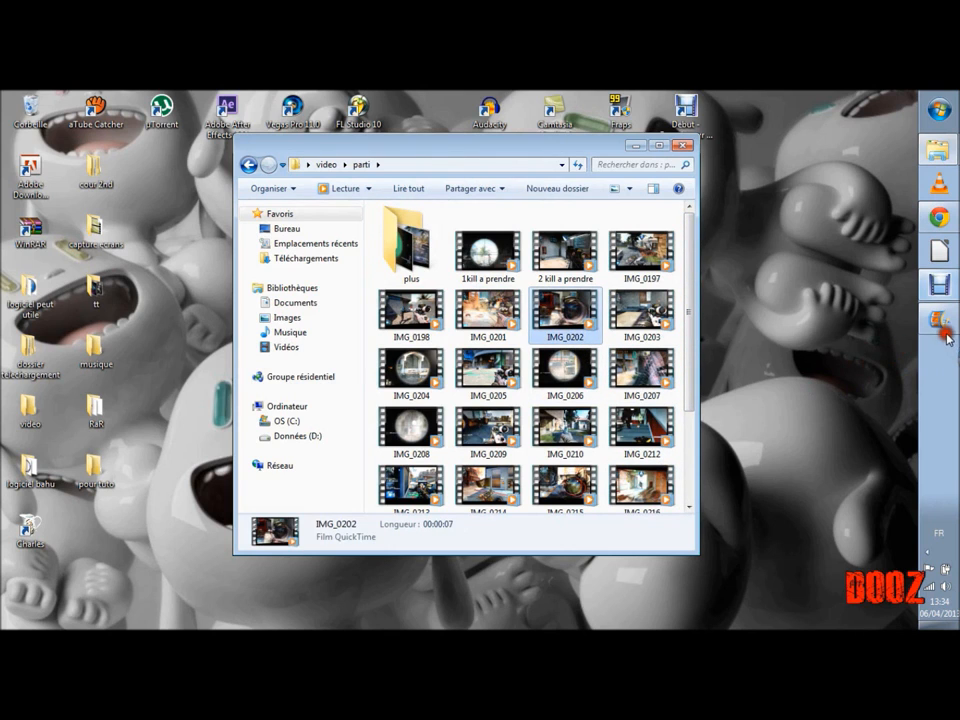
left_click(940, 322)
left_click_drag(946, 330, 690, 386)
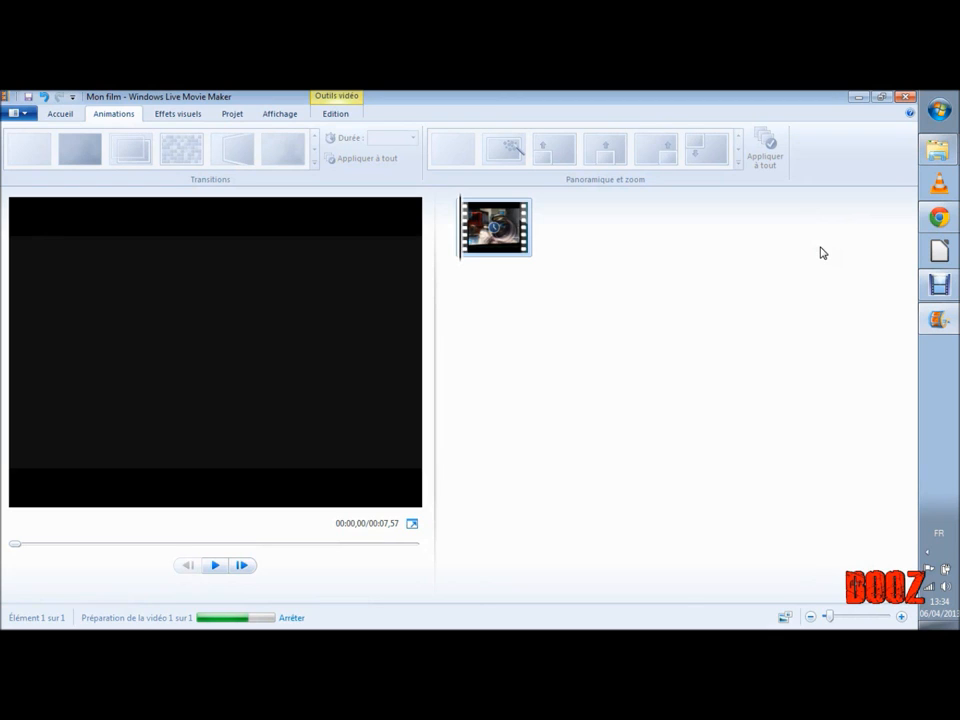
Play back the imported clip and return the playhead to its start.
left_click(495, 268)
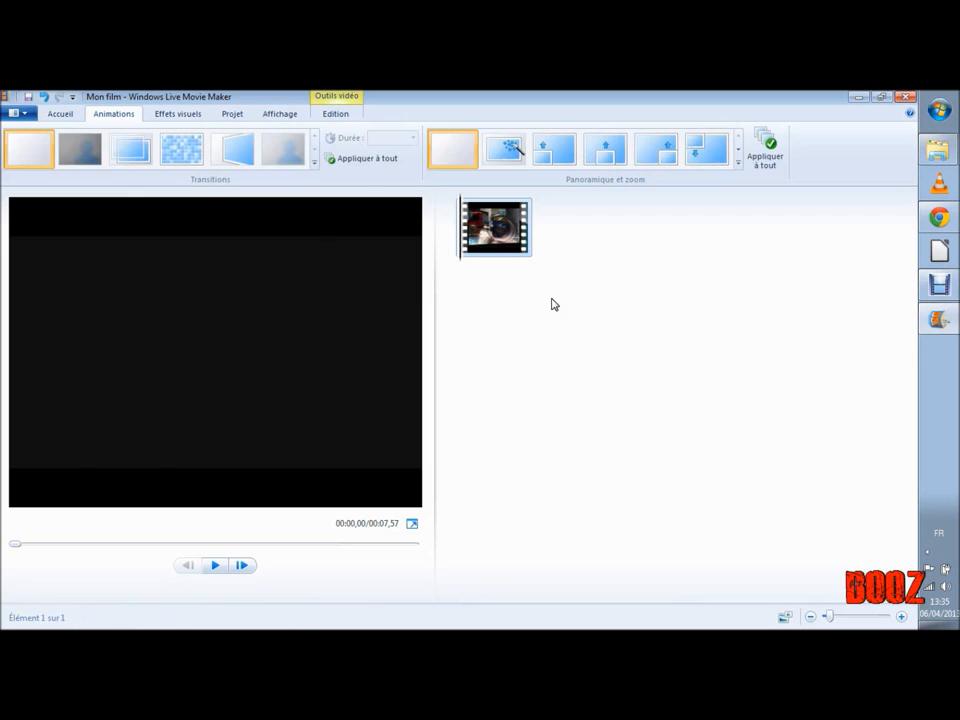
left_click(562, 305)
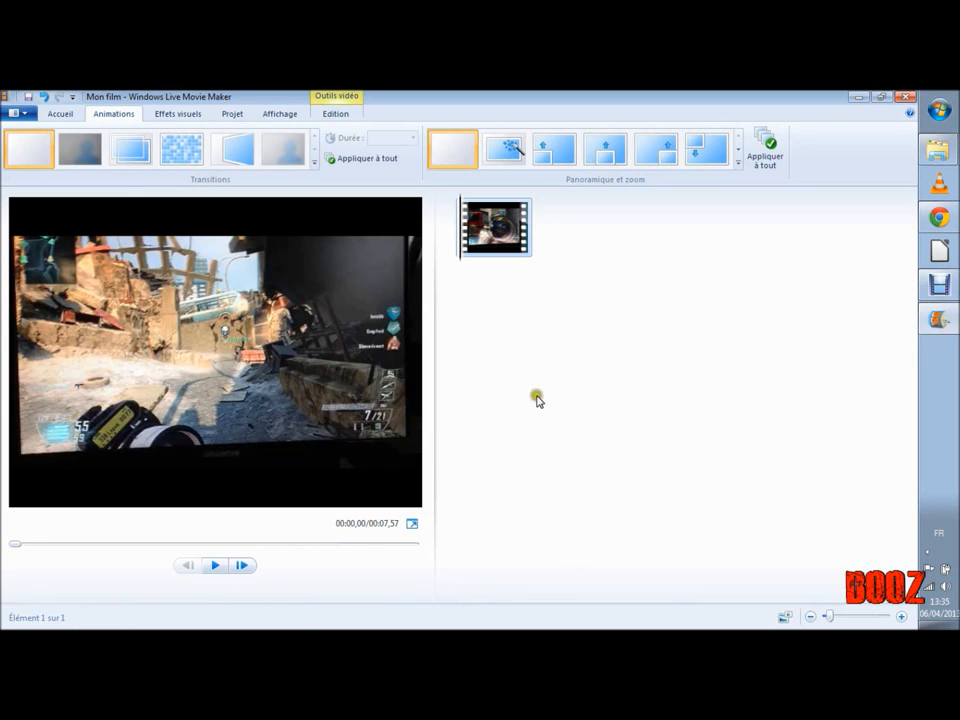
left_click(217, 566)
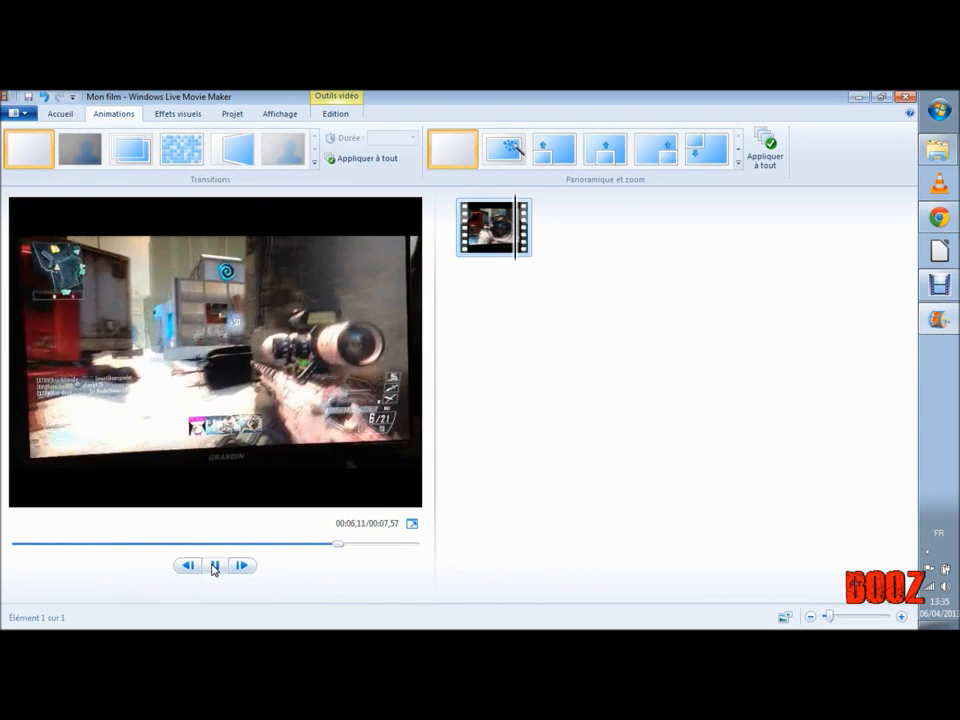
left_click(215, 567)
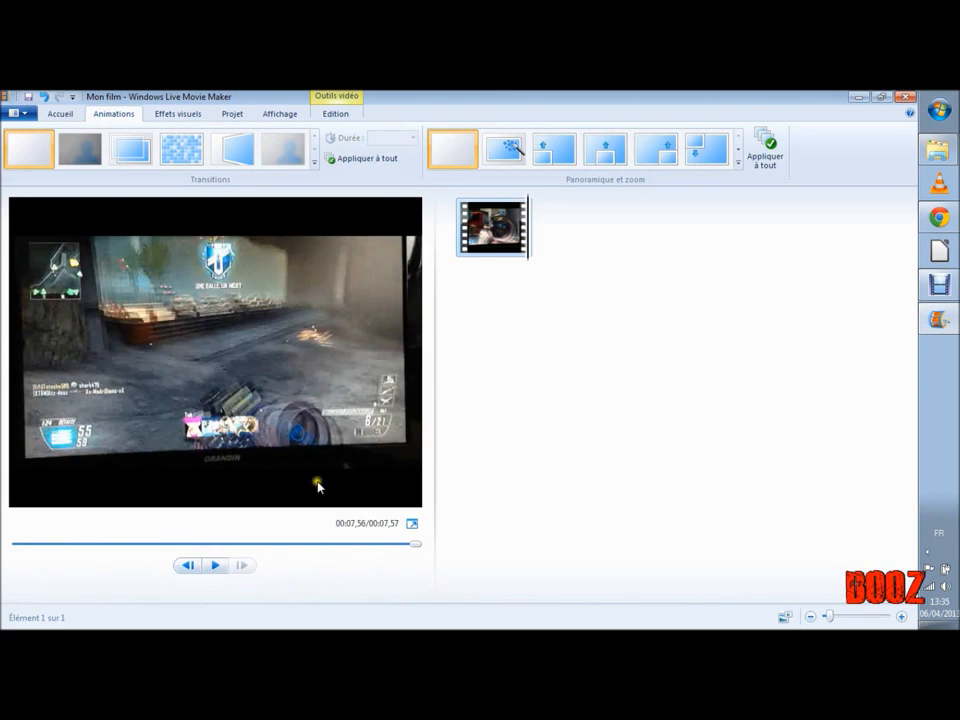
left_click(183, 566)
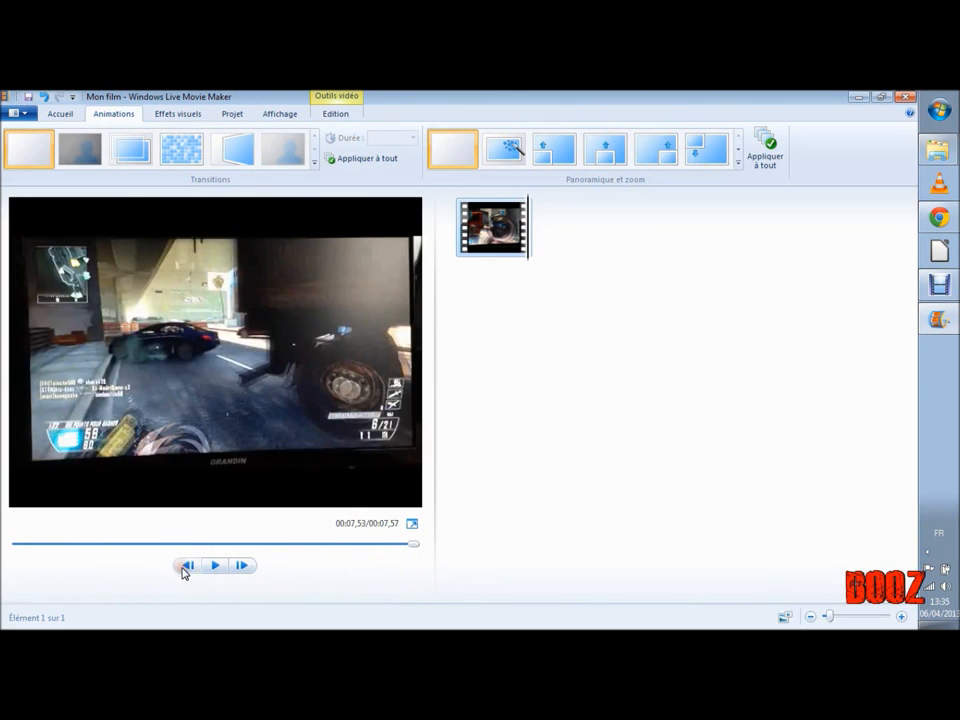
left_click(208, 566)
left_click(214, 566)
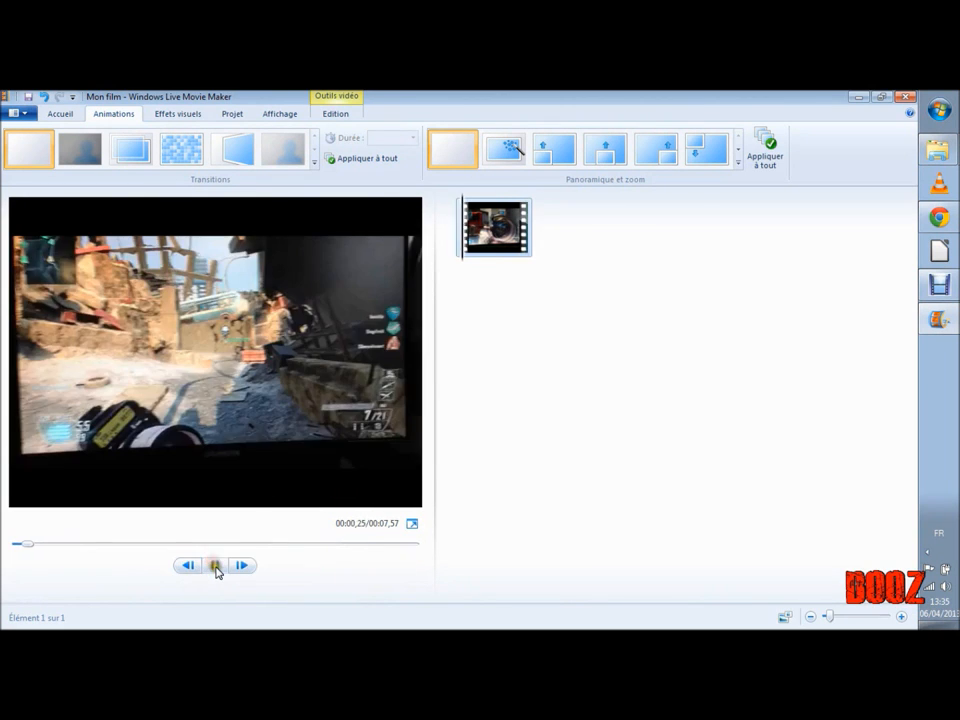
left_click(458, 222)
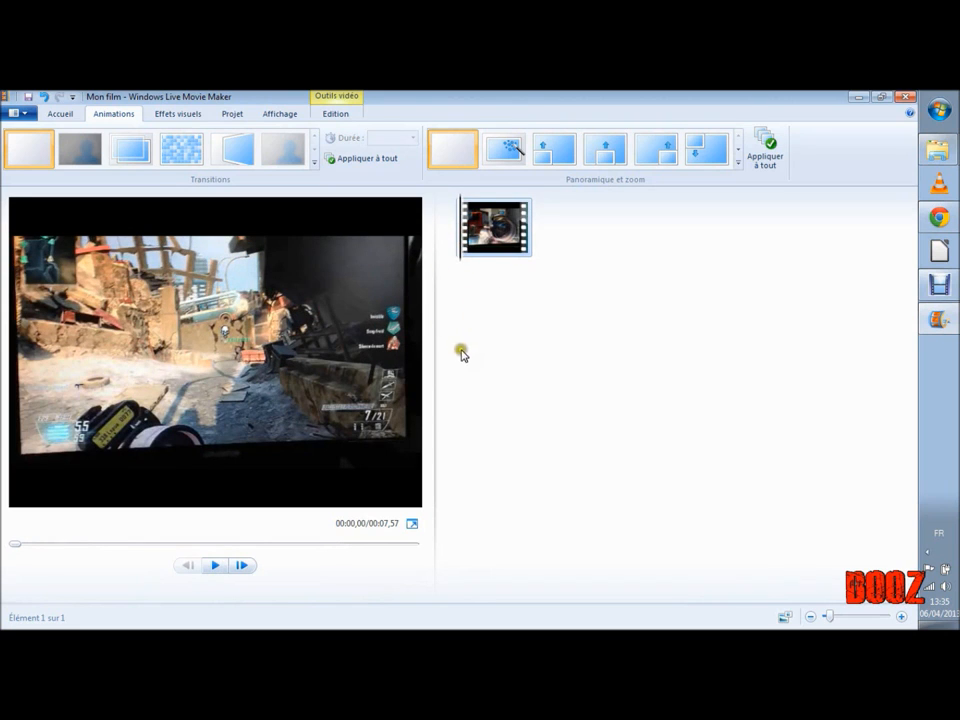
Apply the pixelated mosaic transition to the start of the clip and preview it in playback.
left_click(136, 157)
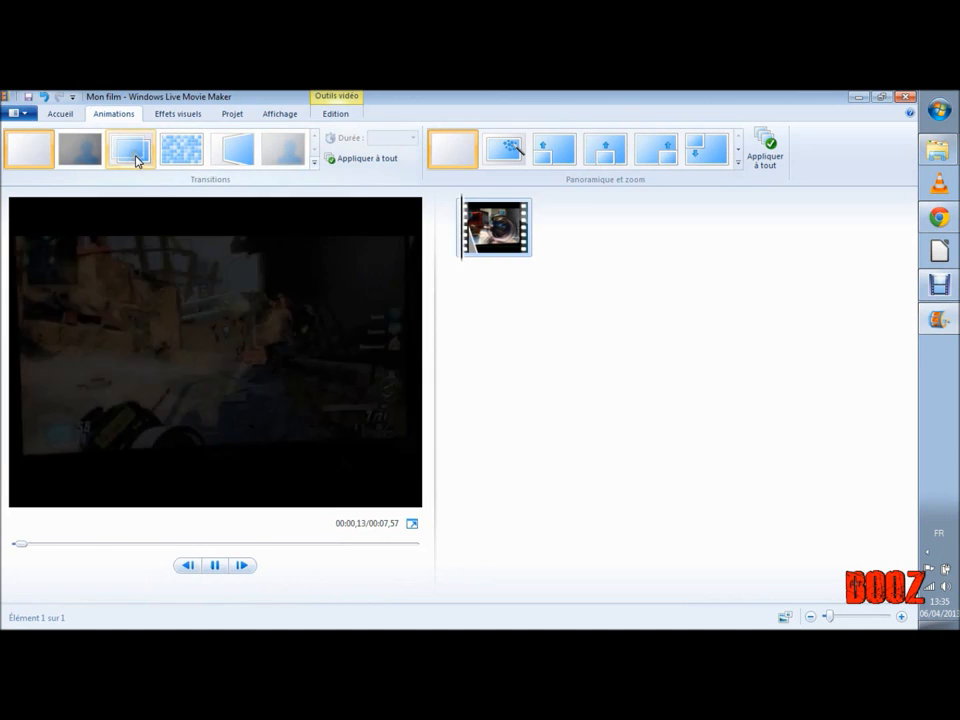
left_click(184, 149)
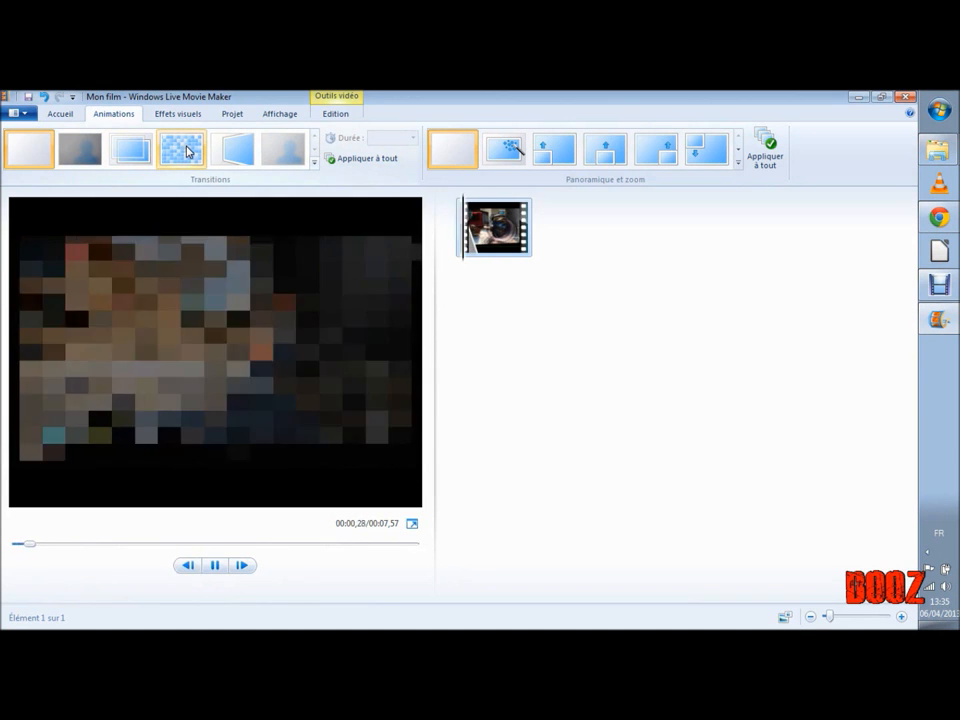
left_click(185, 150)
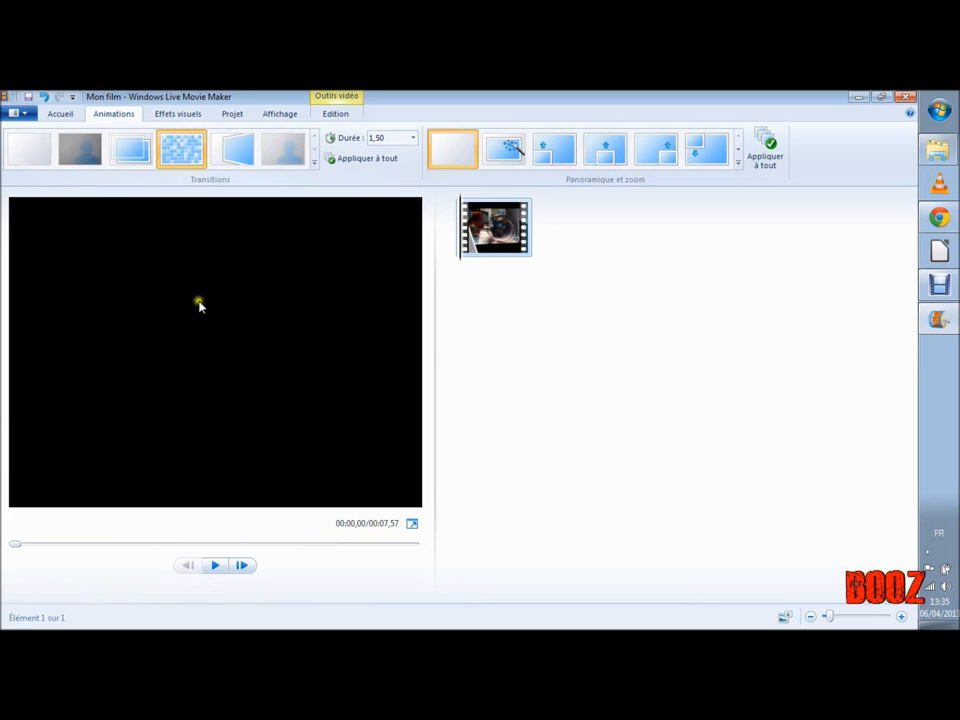
left_click(216, 565)
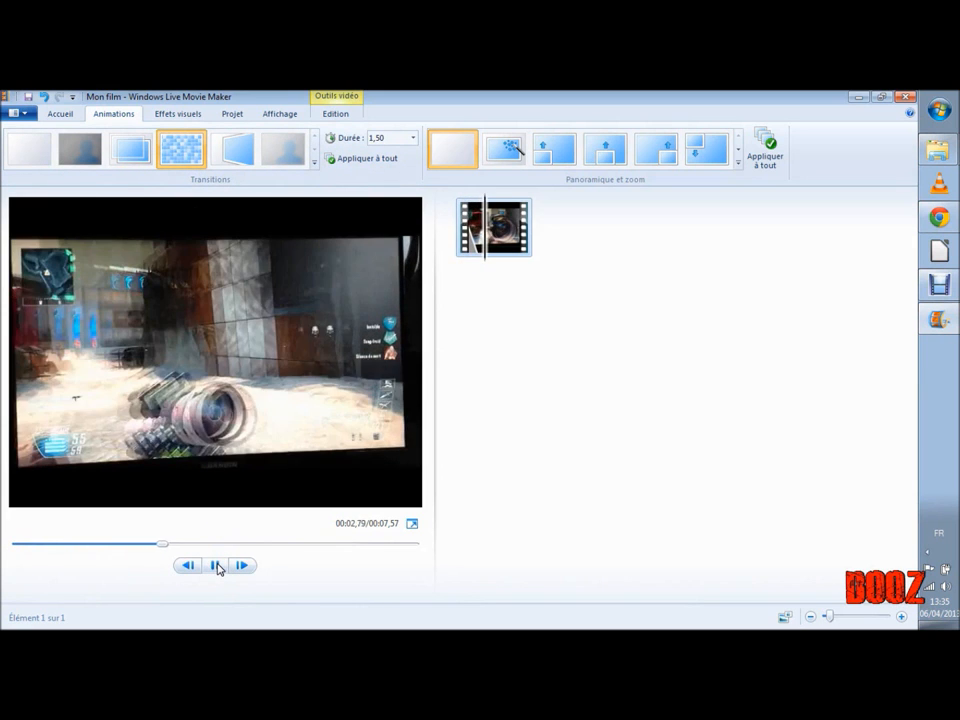
left_click(217, 566)
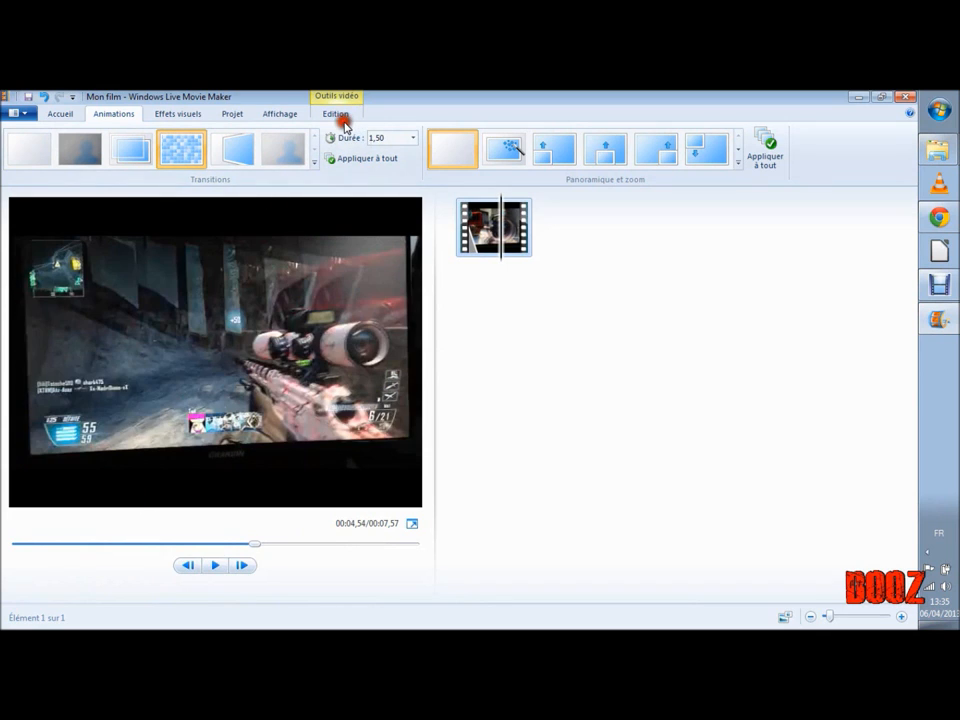
Split the clip at about 00:02,78.
left_click(336, 116)
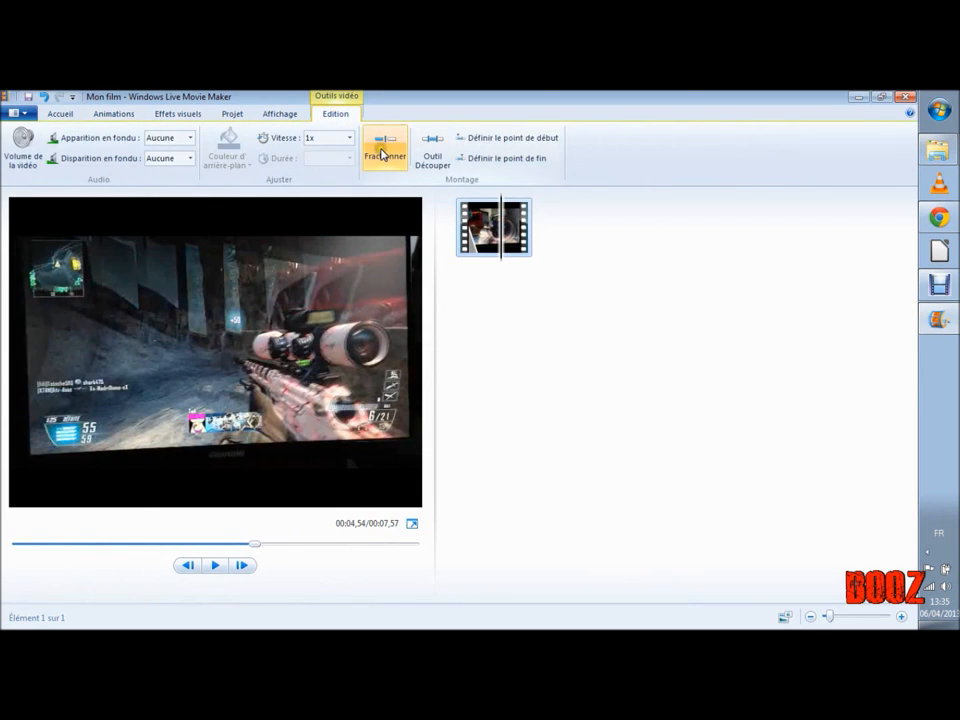
left_click(495, 228)
left_click_drag(497, 228, 486, 228)
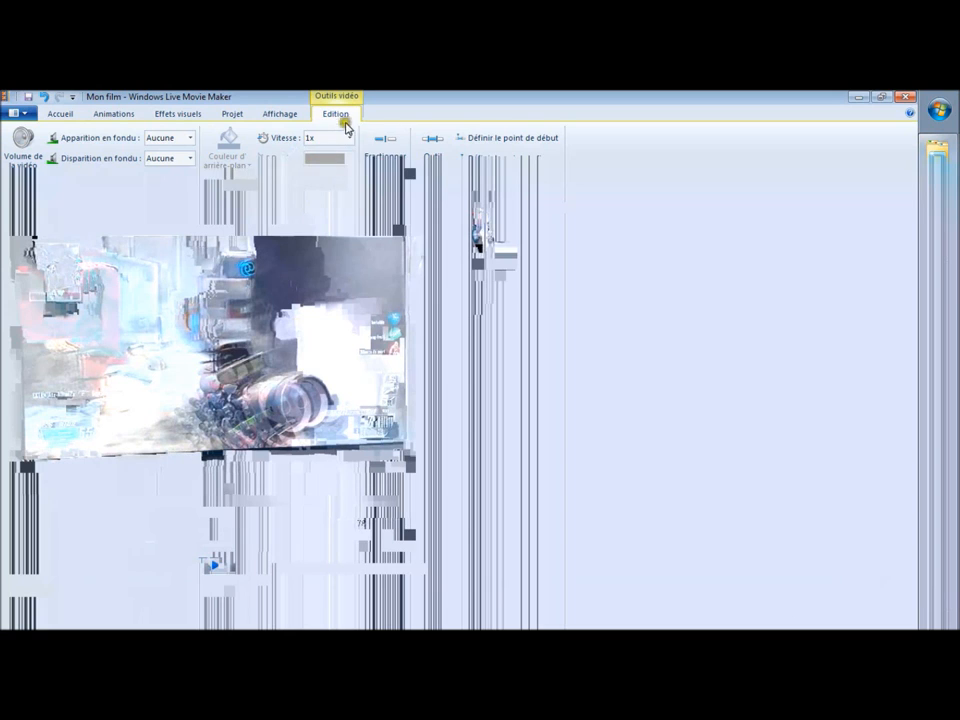
left_click(384, 145)
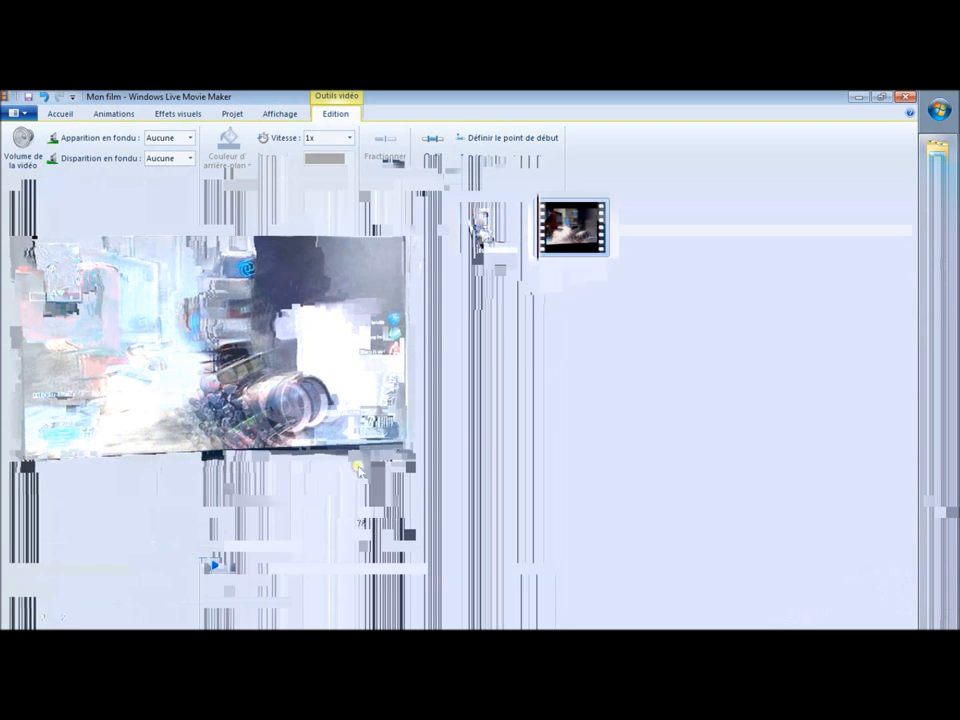
Play the second segment up to about 00:04,93 and split it there.
left_click(215, 569)
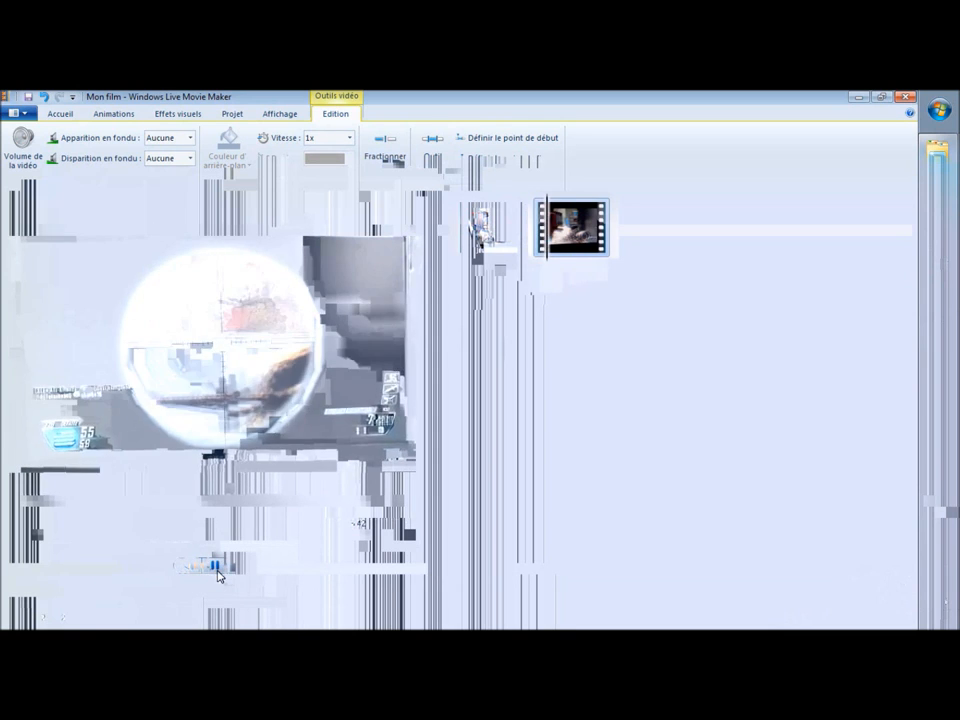
left_click(215, 568)
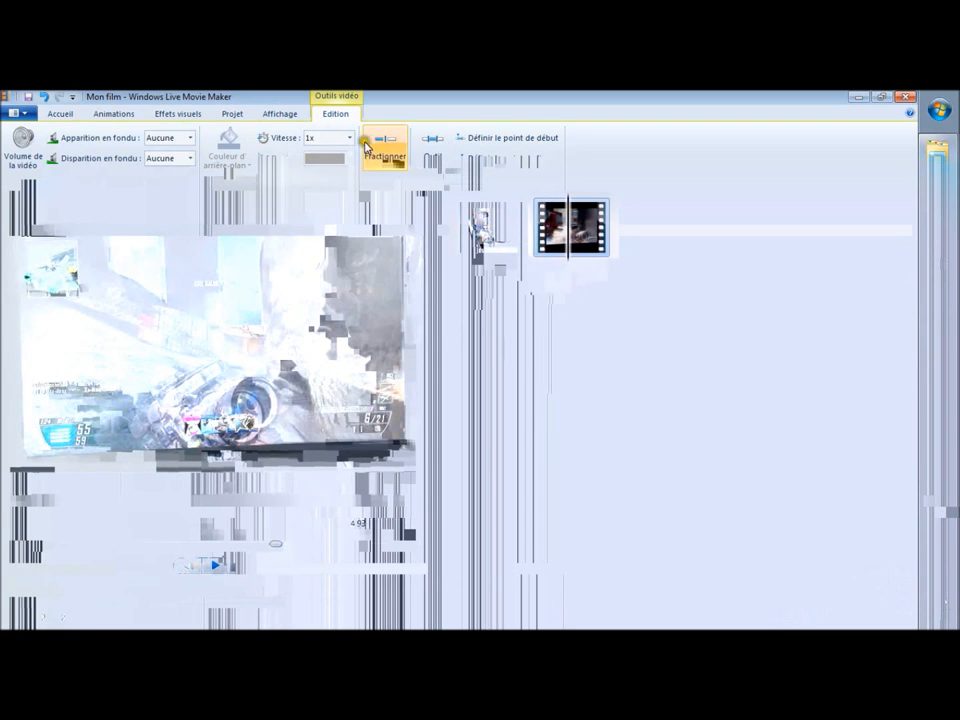
left_click(380, 150)
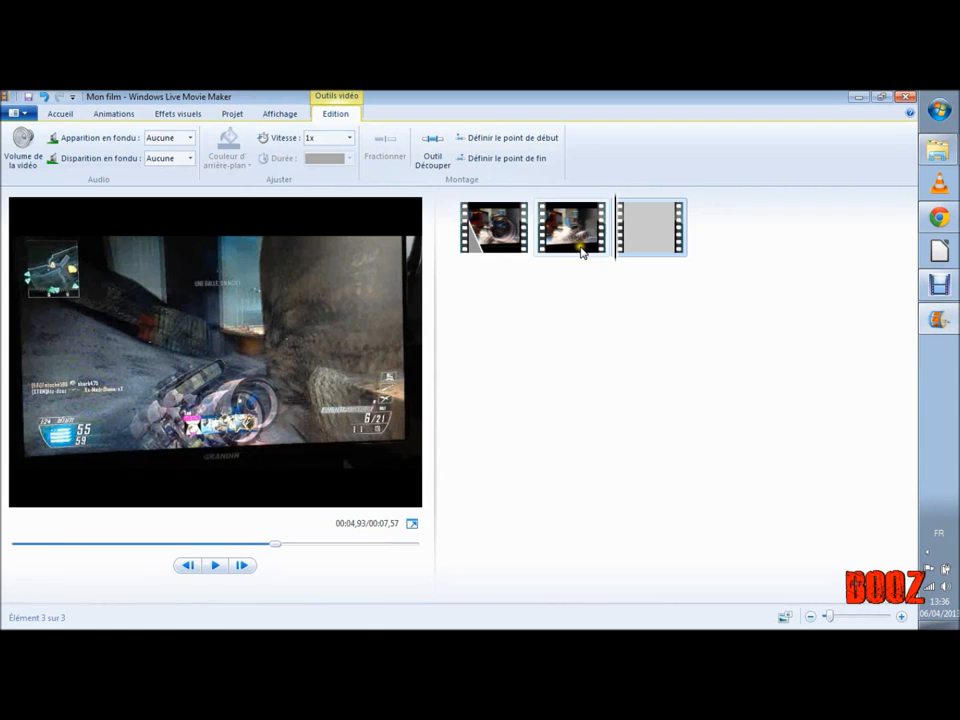
Preview part of the third segment and select the middle segment.
left_click(215, 567)
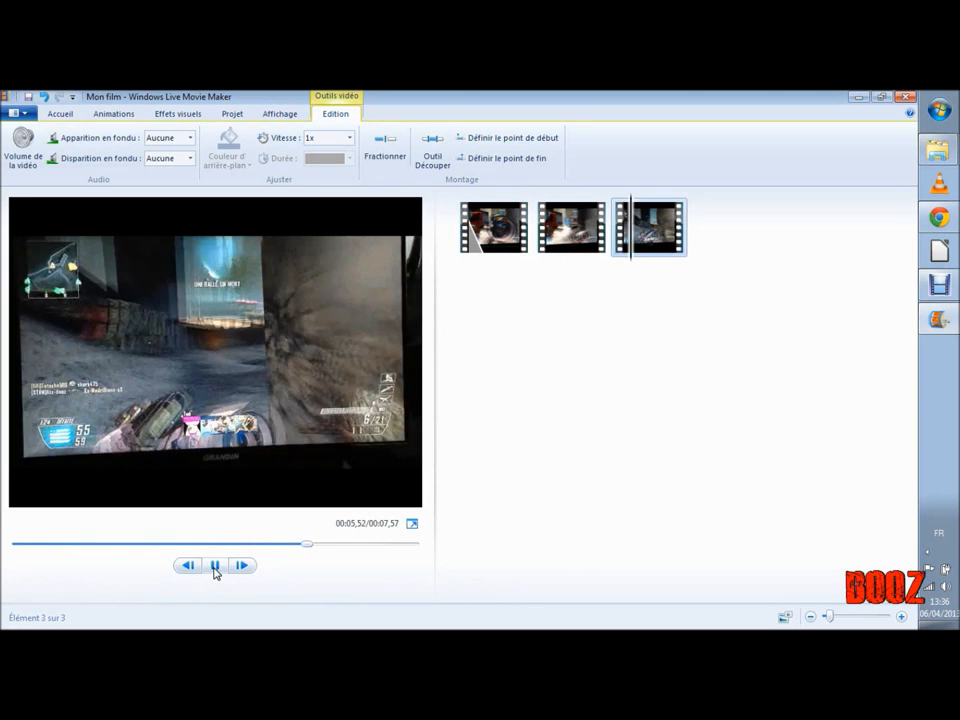
left_click(215, 567)
left_click(566, 226)
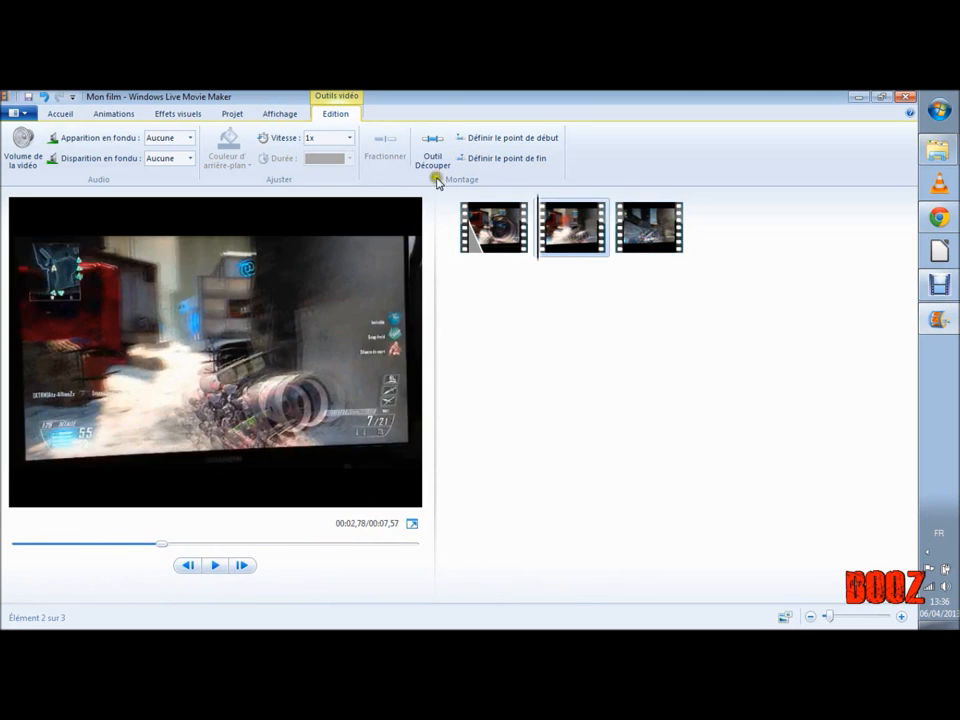
Set the middle segment's playback speed to 0,5x for slow motion.
left_click(349, 138)
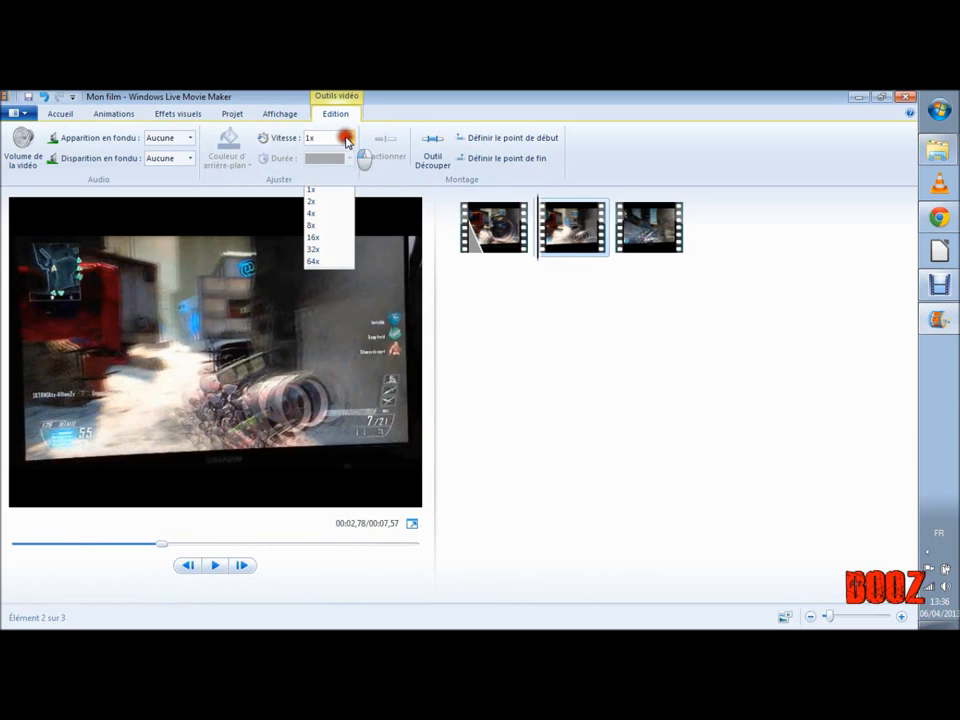
left_click(344, 137)
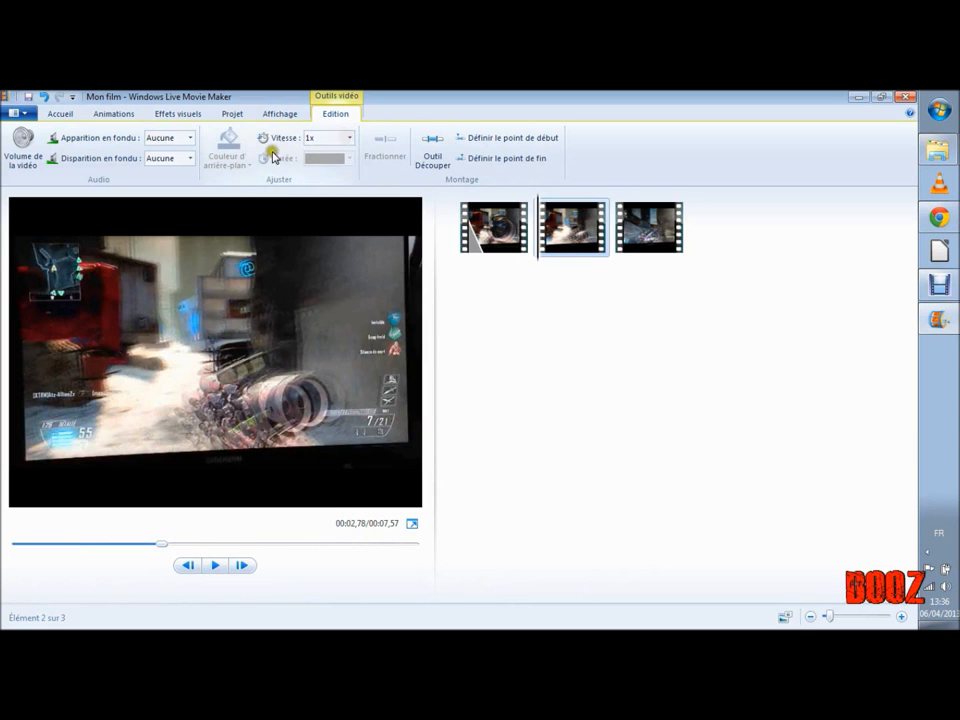
left_click(349, 137)
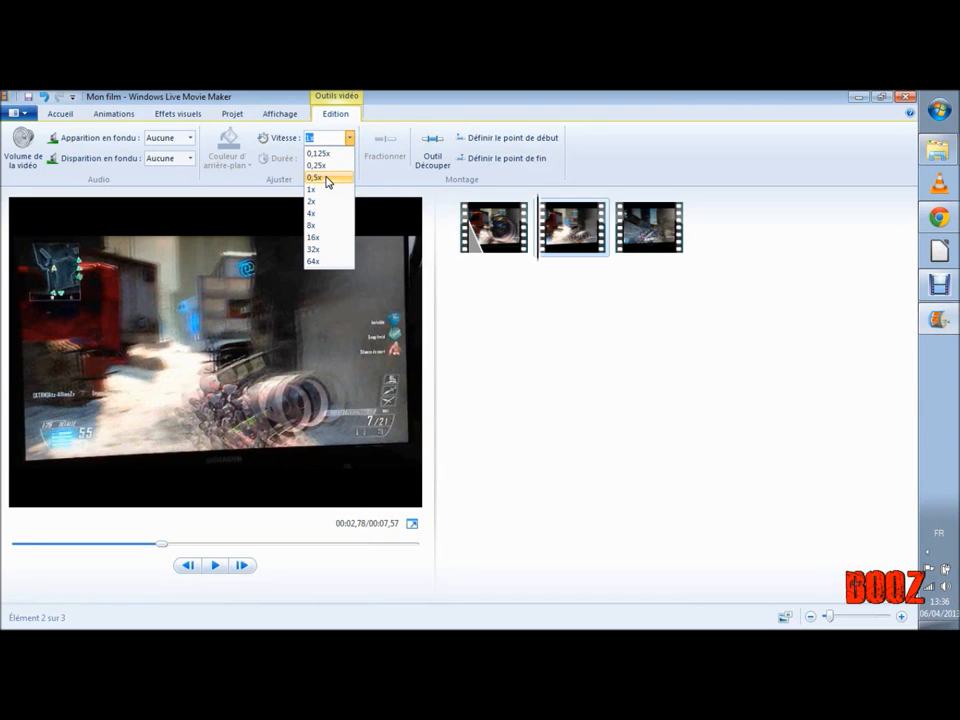
left_click(326, 178)
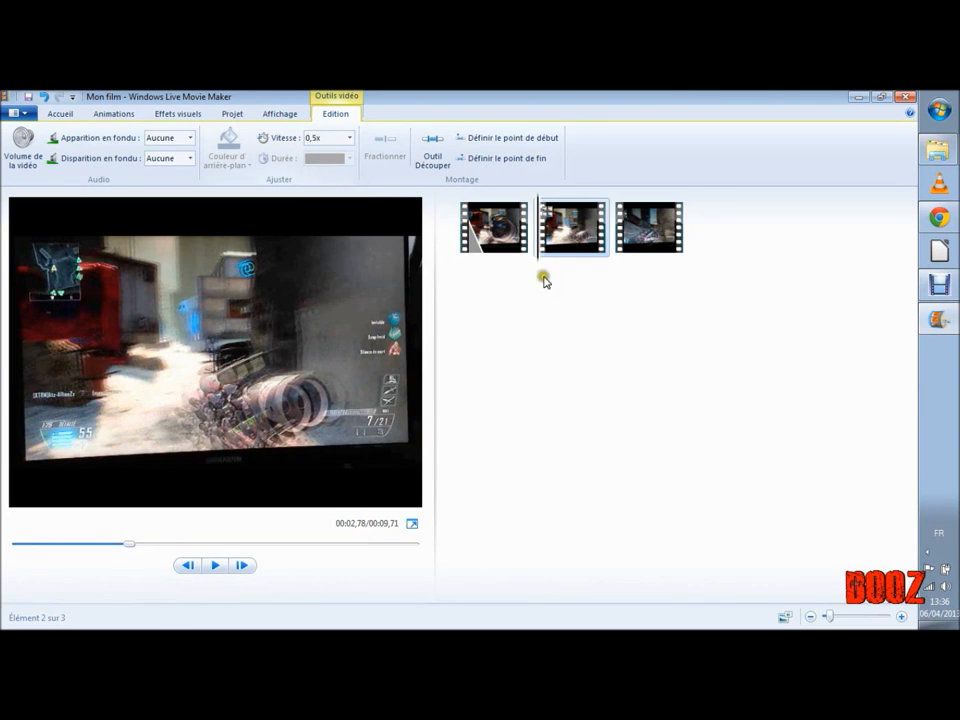
Preview the film through the slowed middle segment, and return the playhead to the start.
left_click(507, 241)
left_click(110, 549)
left_click(212, 567)
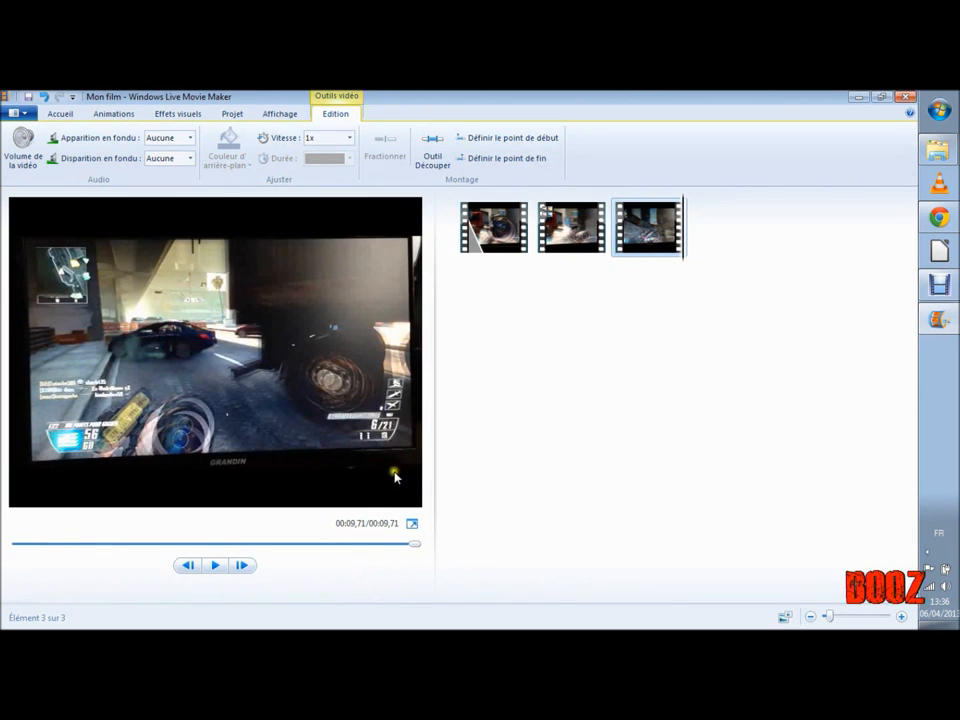
left_click_drag(405, 547, 12, 544)
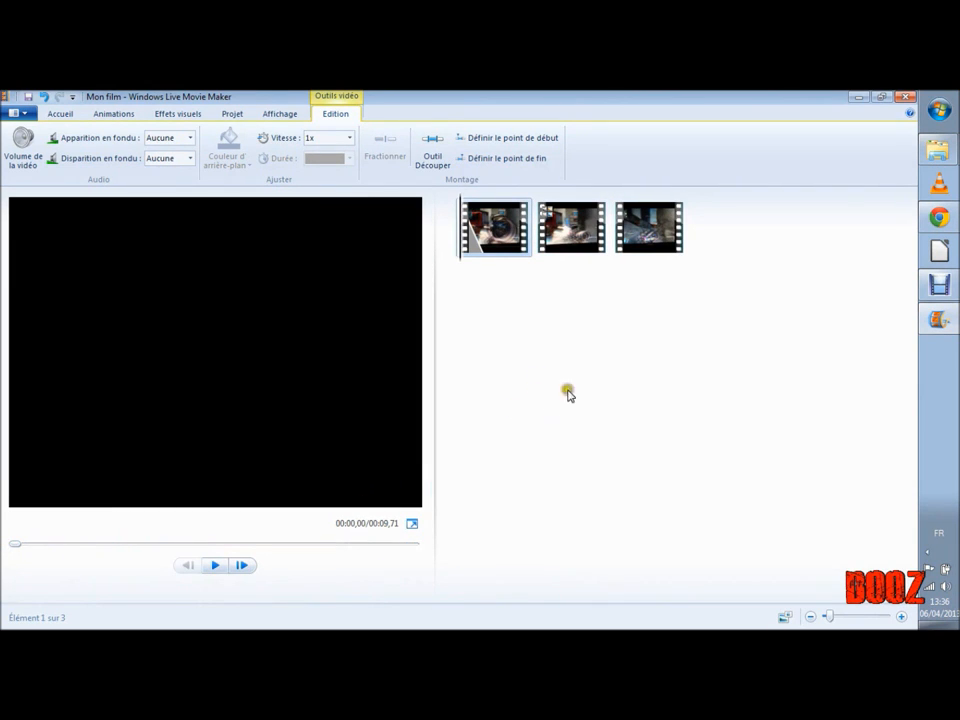
Add the IMG_0220 gameplay clip from the parti folder to the end of the film.
left_click(630, 248)
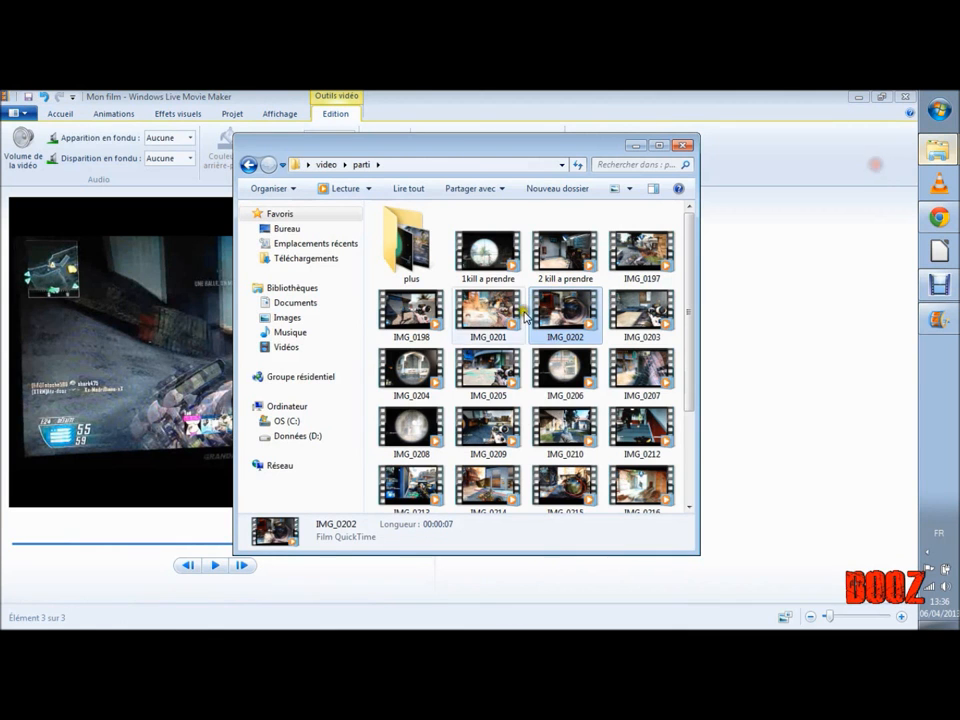
left_click_drag(689, 332, 681, 392)
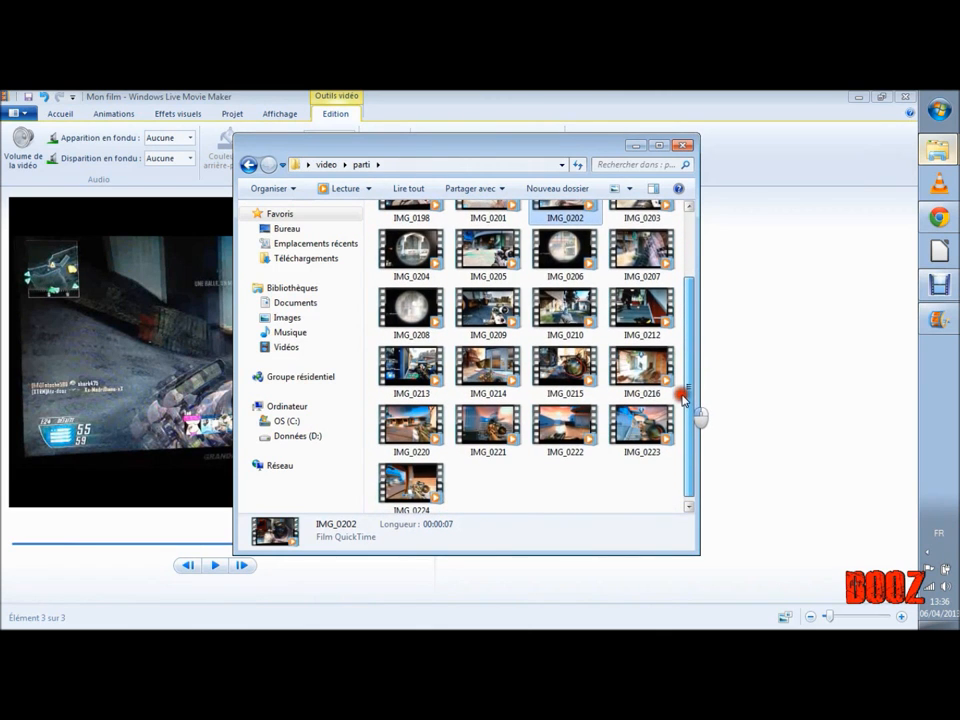
left_click(510, 487)
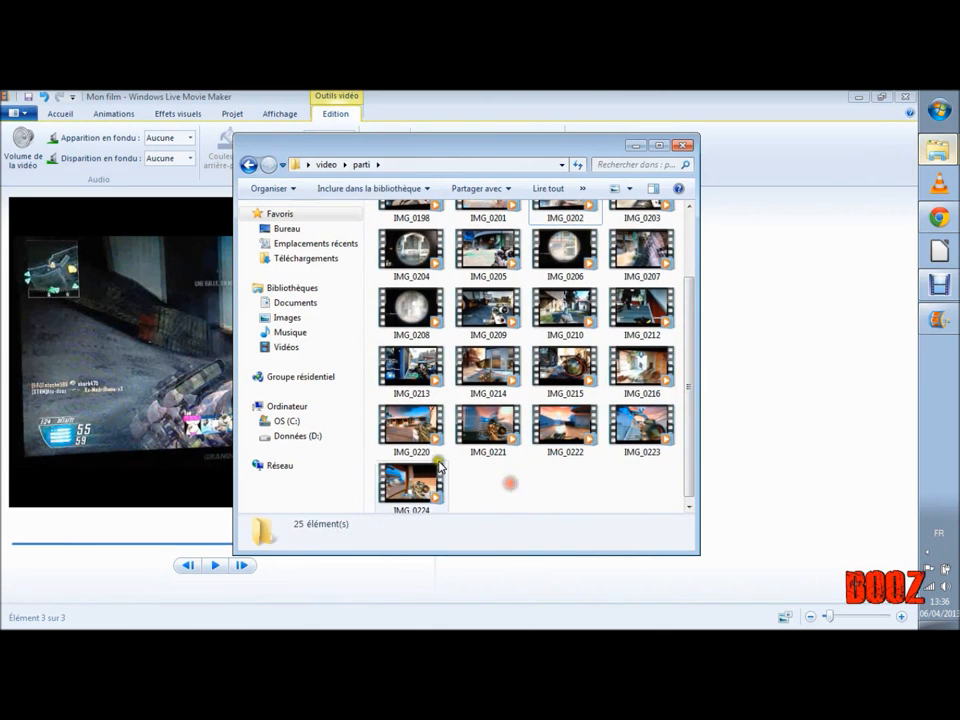
left_click(411, 425)
left_click_drag(673, 418, 750, 357)
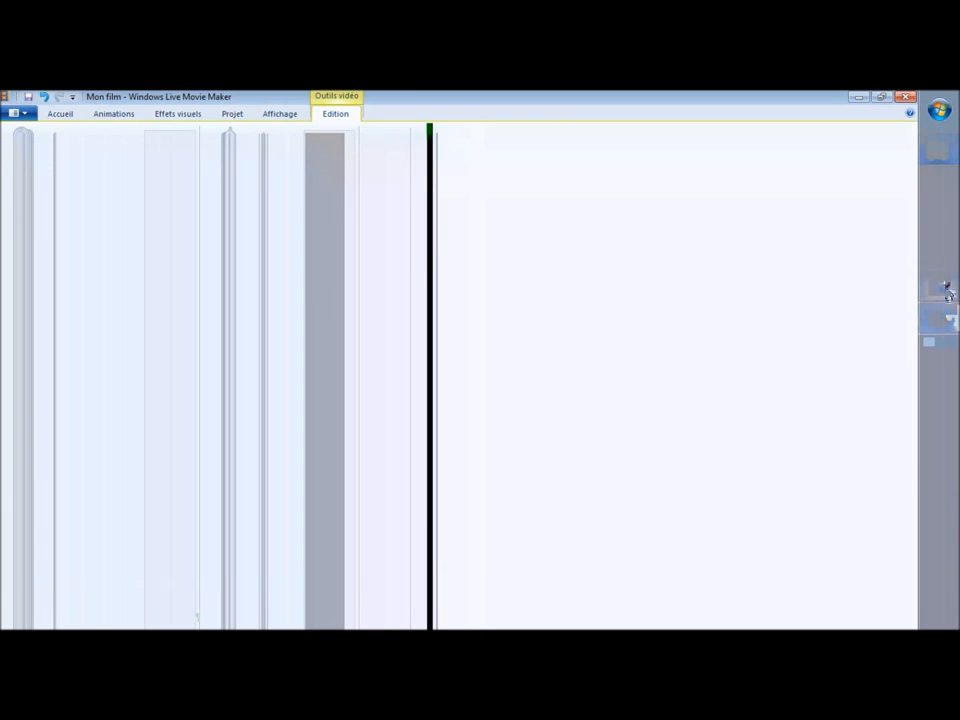
left_click(940, 318)
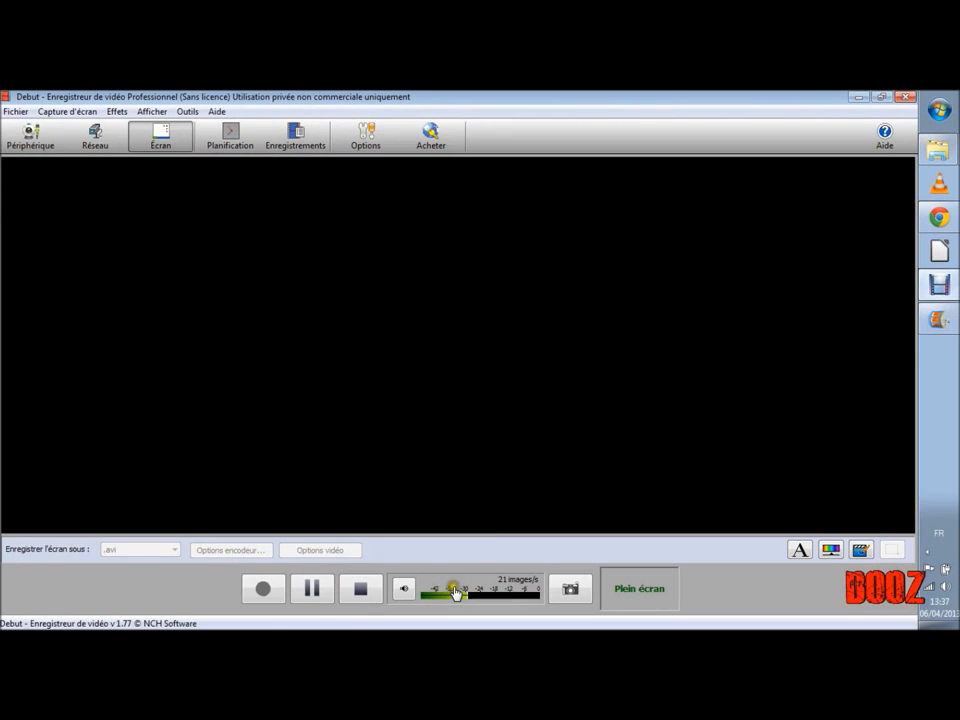
left_click(940, 318)
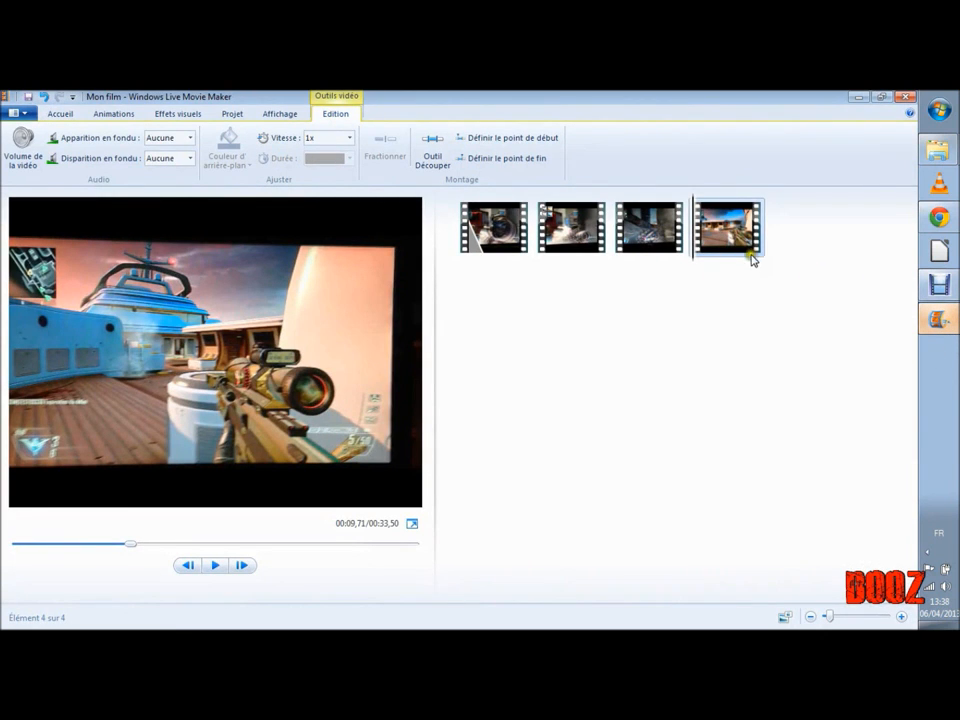
Preview the newly added clip and set its start point at about 00:15,12.
left_click(217, 566)
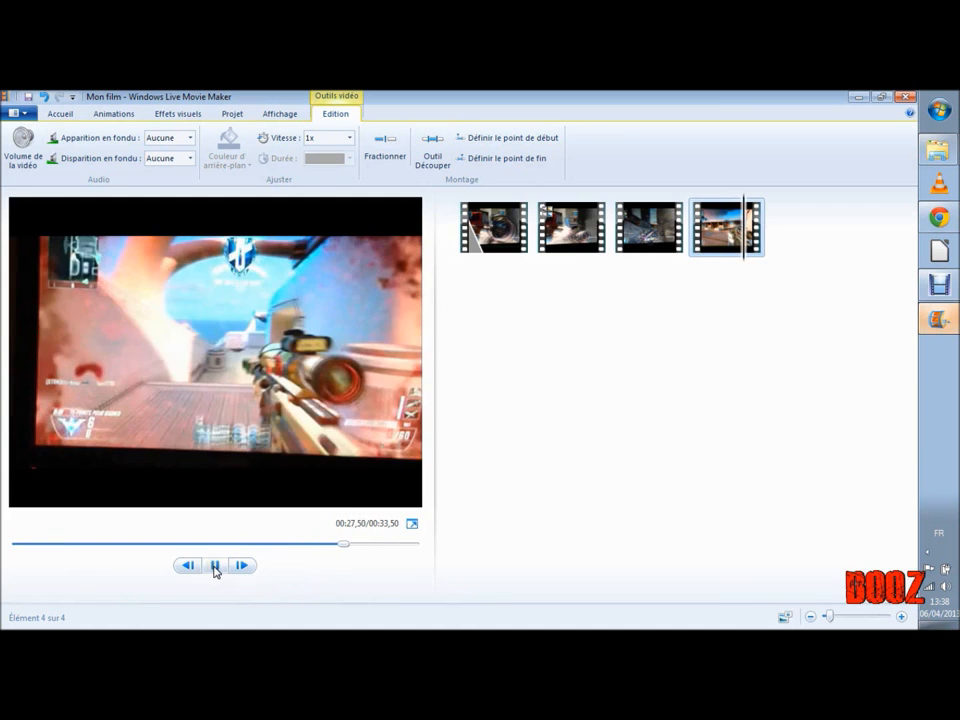
left_click(216, 566)
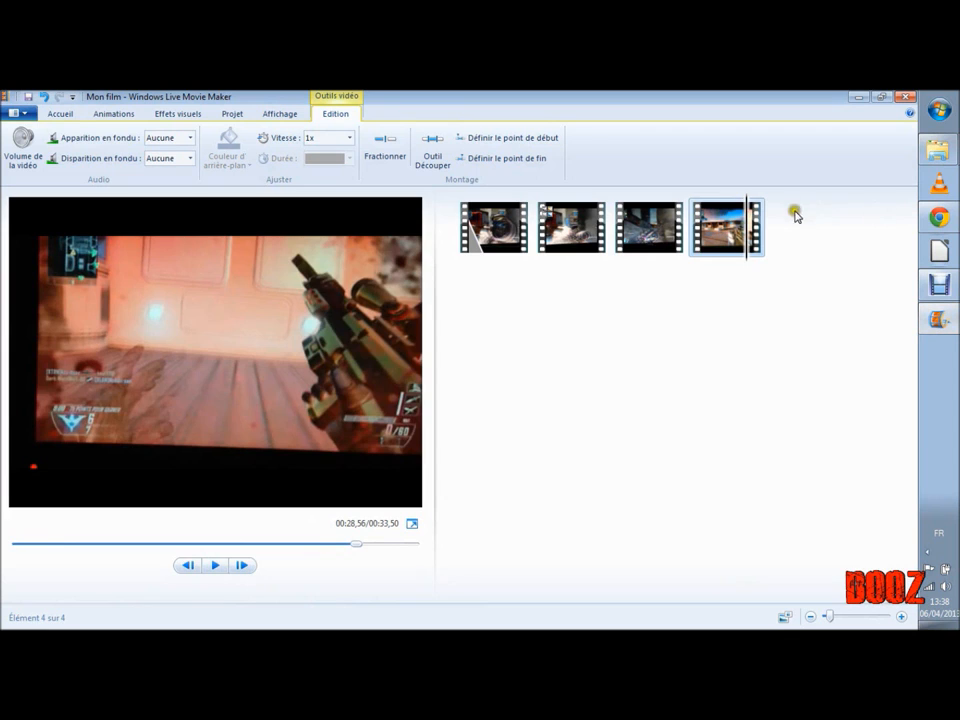
left_click(702, 233)
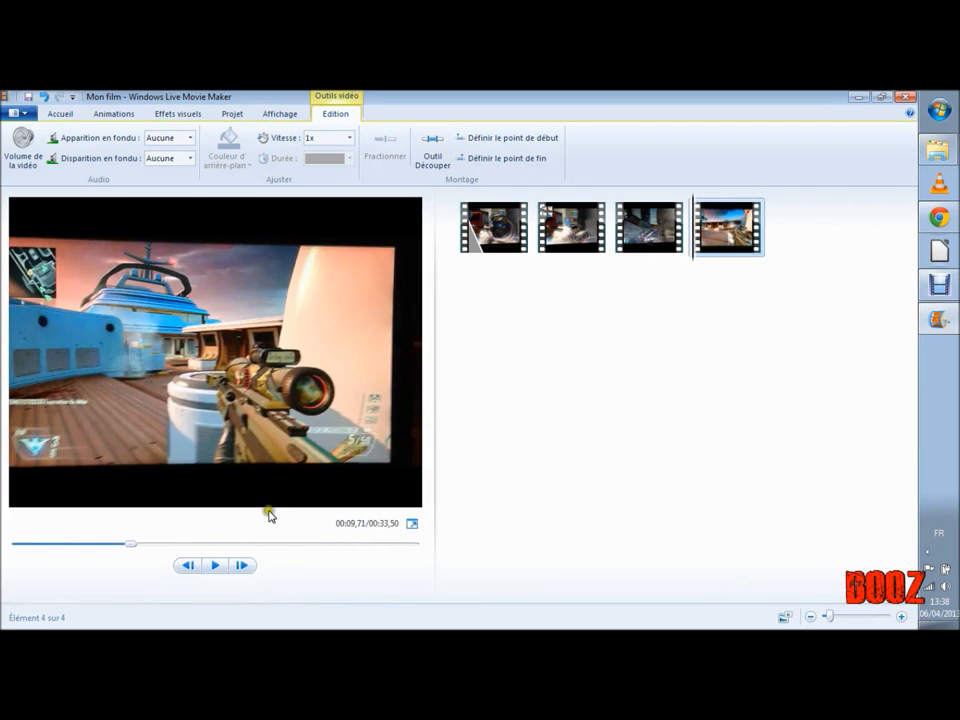
left_click(217, 566)
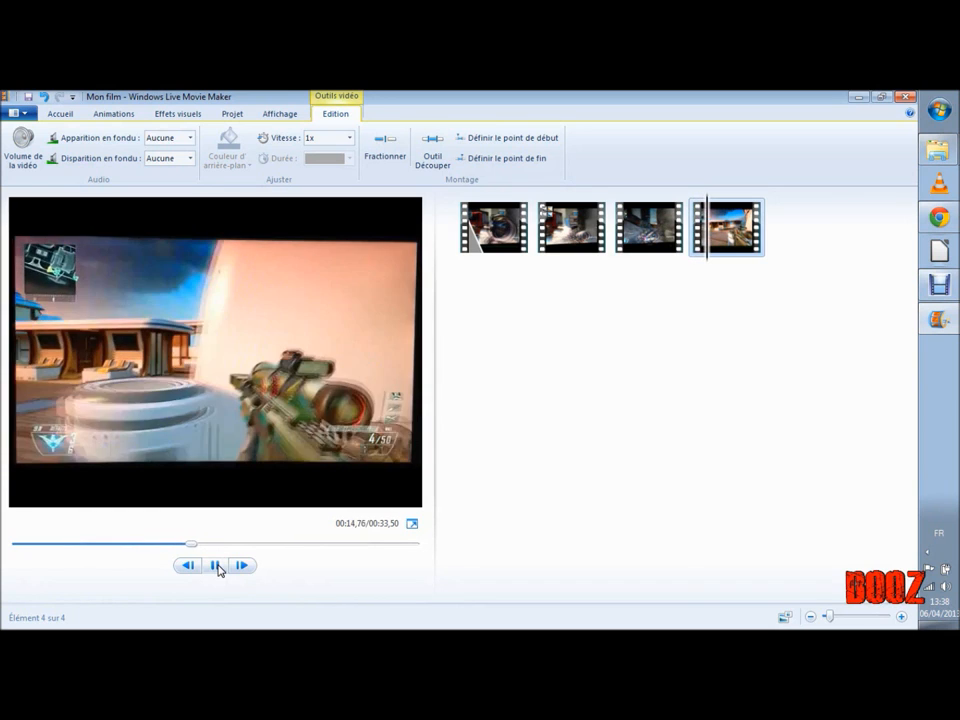
left_click(217, 566)
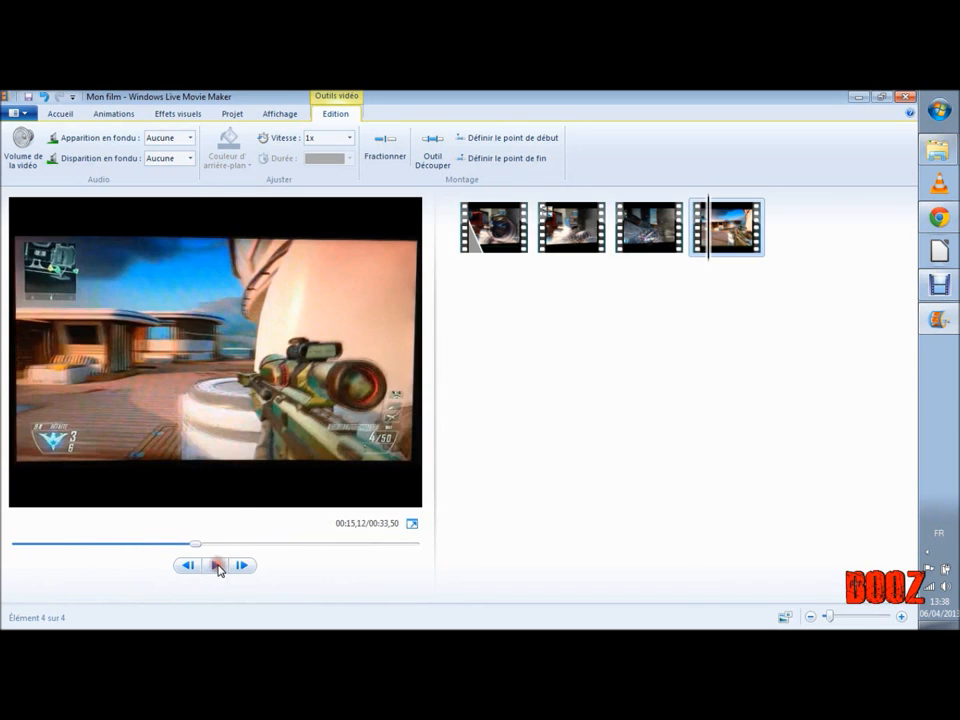
left_click(507, 140)
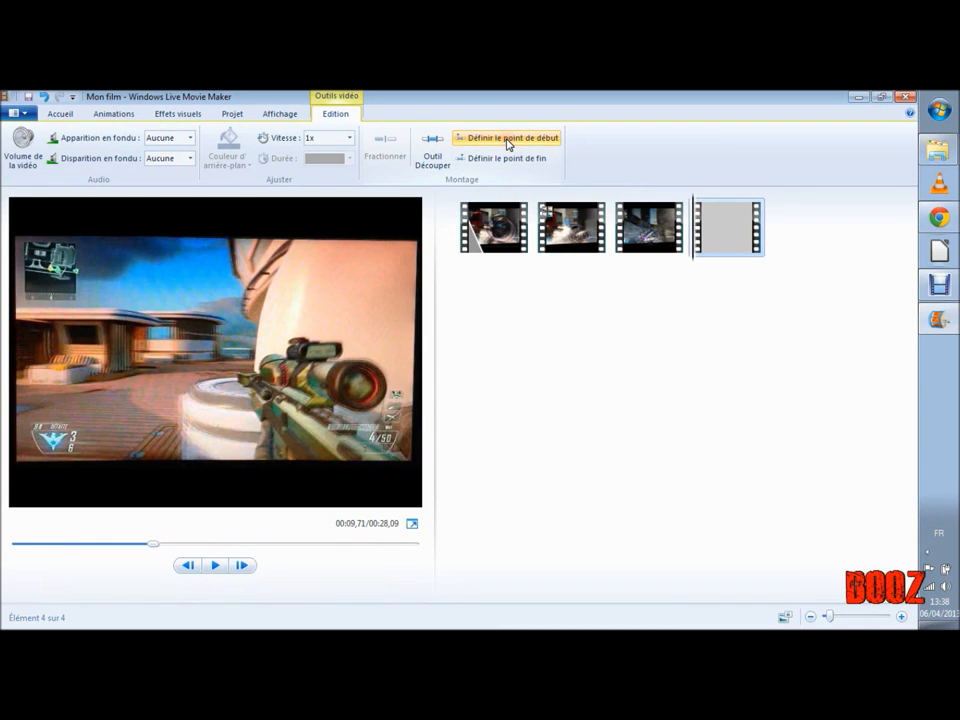
Play the fourth clip past the kills and set its end point at about 00:14,15.
left_click(212, 566)
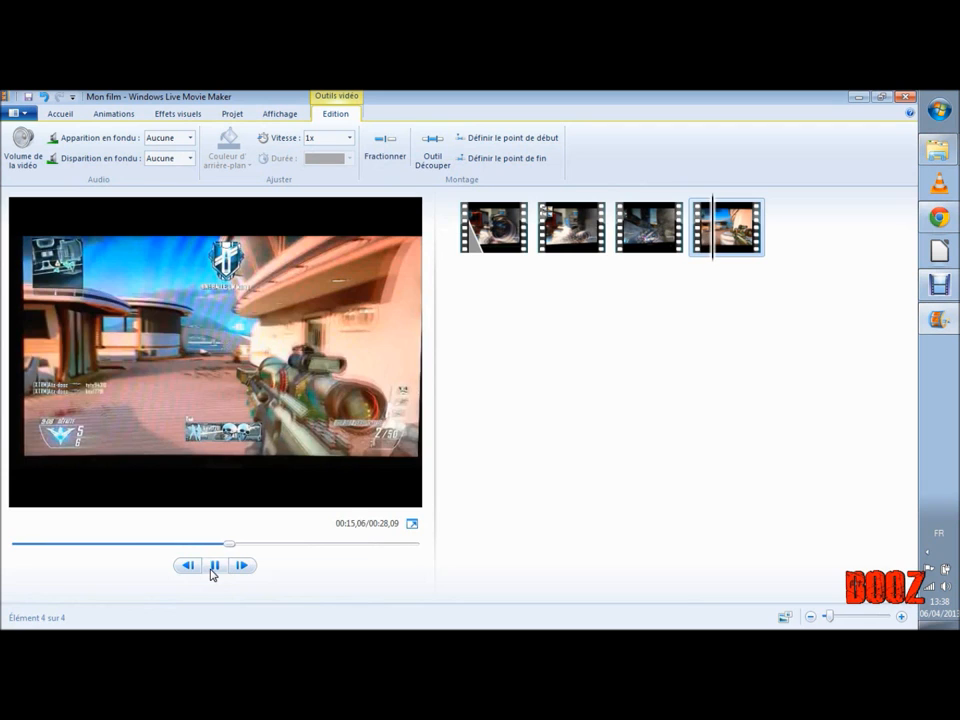
left_click(214, 566)
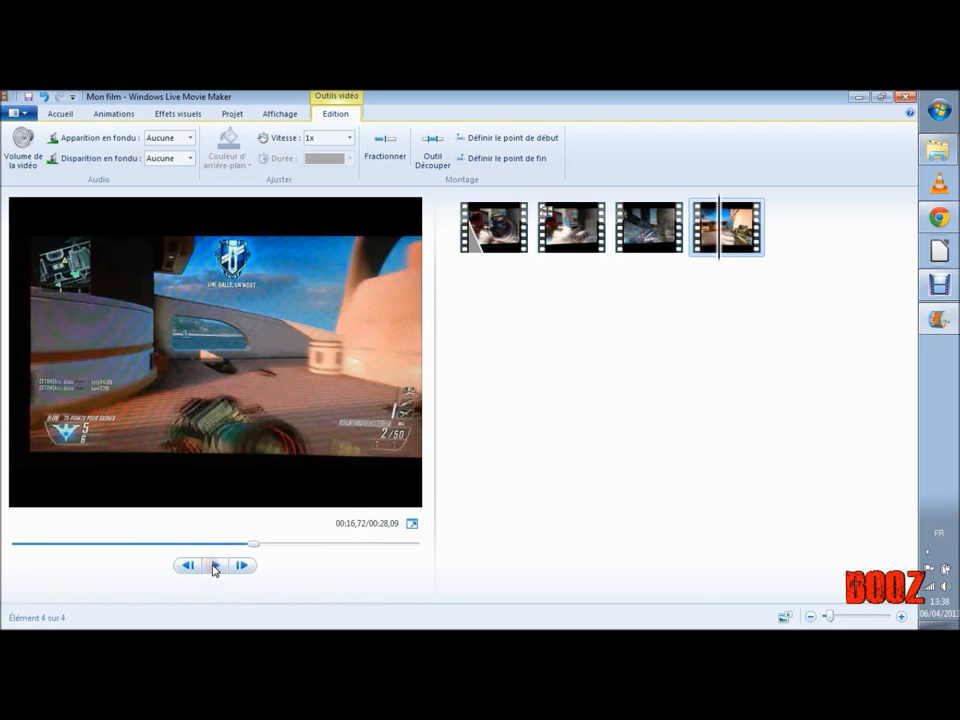
left_click(309, 584)
left_click_drag(246, 553, 215, 551)
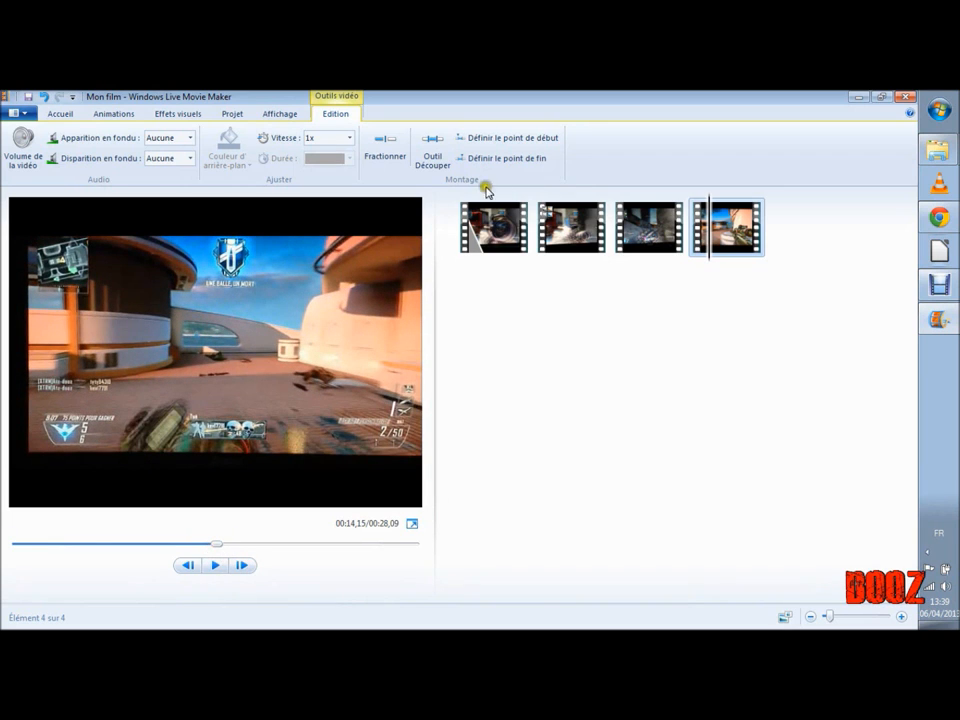
left_click(528, 162)
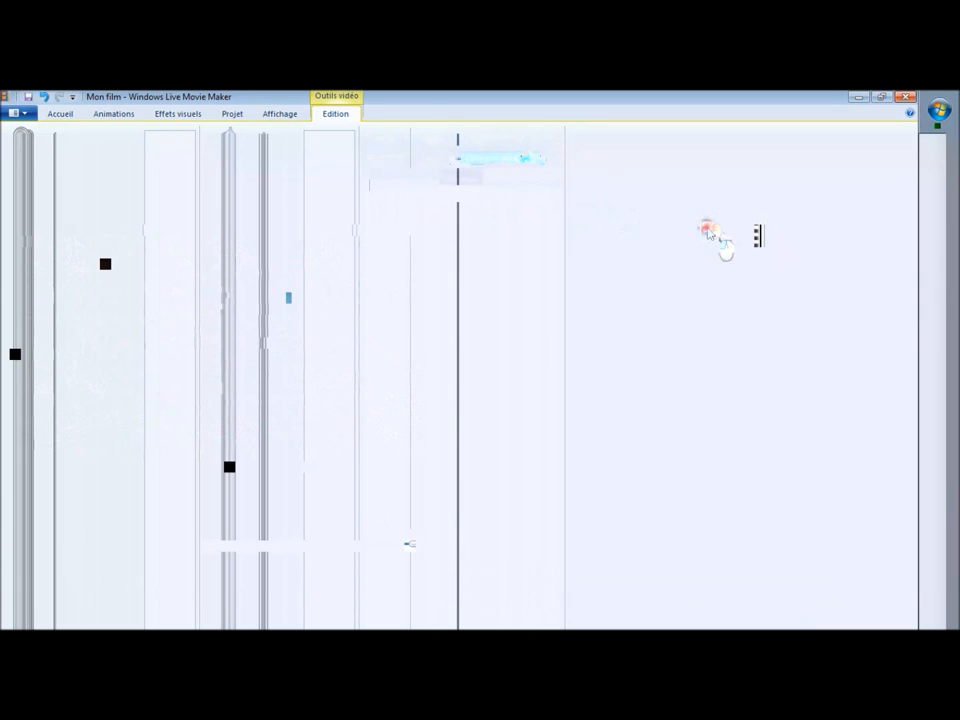
Replay the trimmed fourth clip and split it at about 00:09,89.
left_click(216, 565)
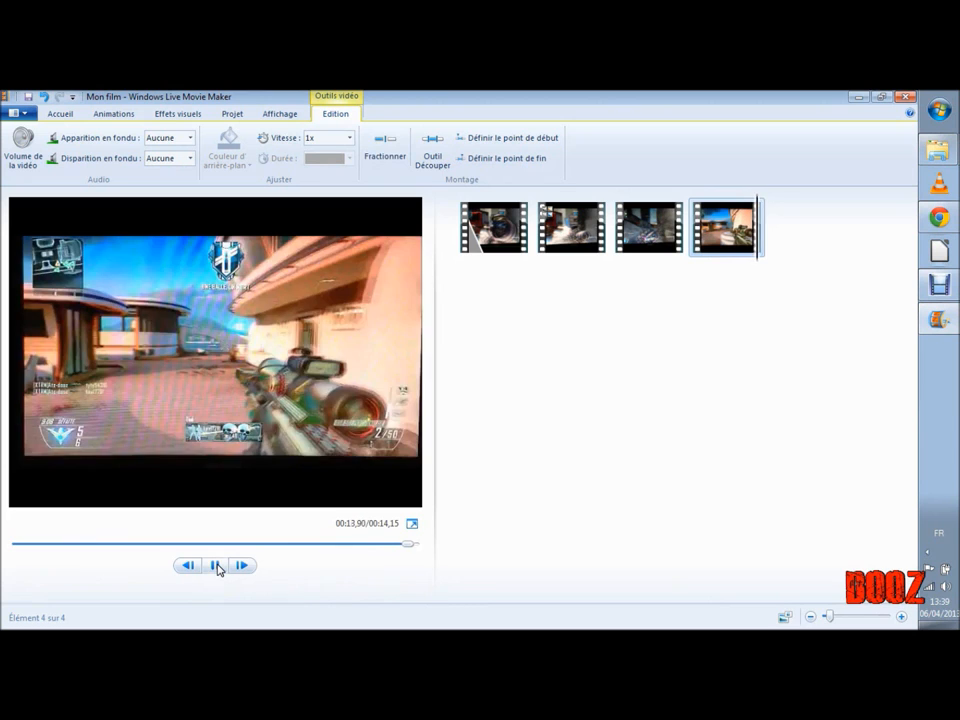
left_click(692, 206)
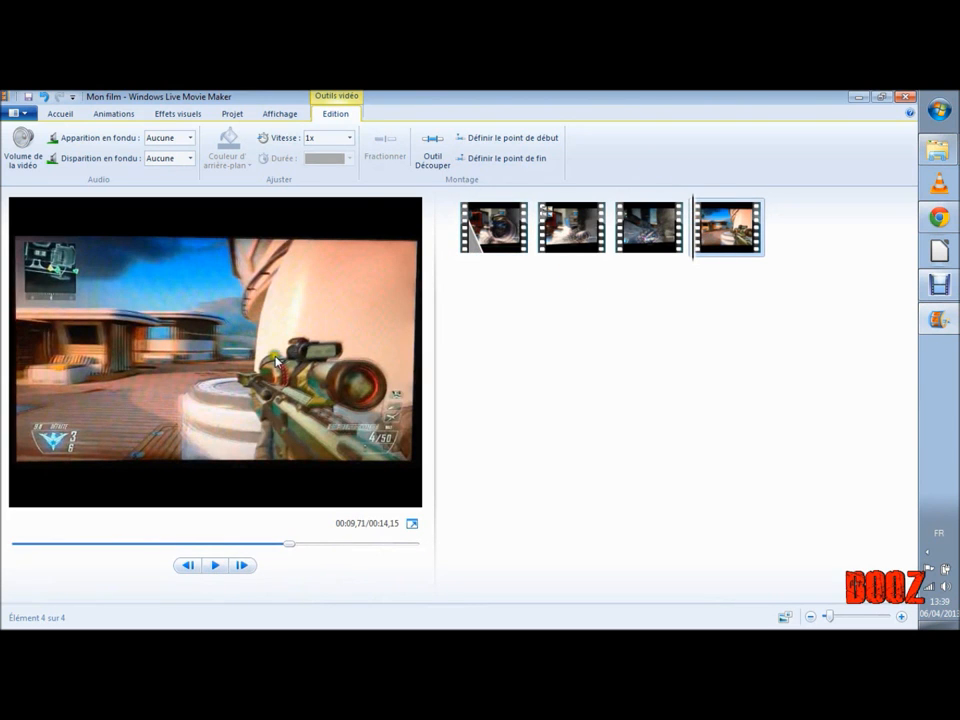
left_click(212, 567)
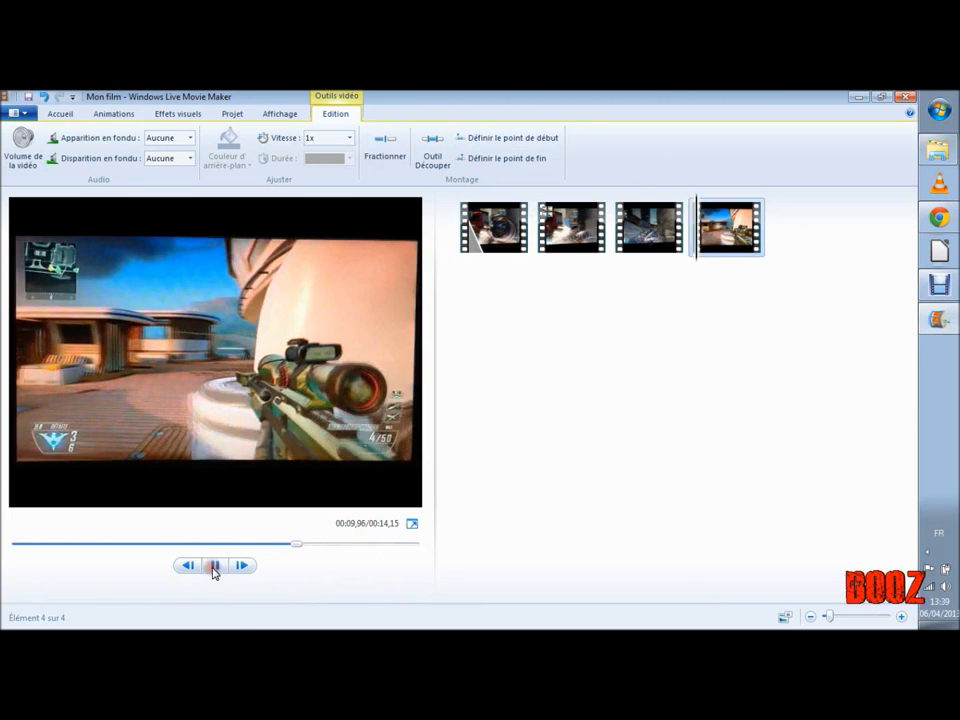
left_click(212, 567)
left_click_drag(320, 545, 293, 543)
left_click(378, 156)
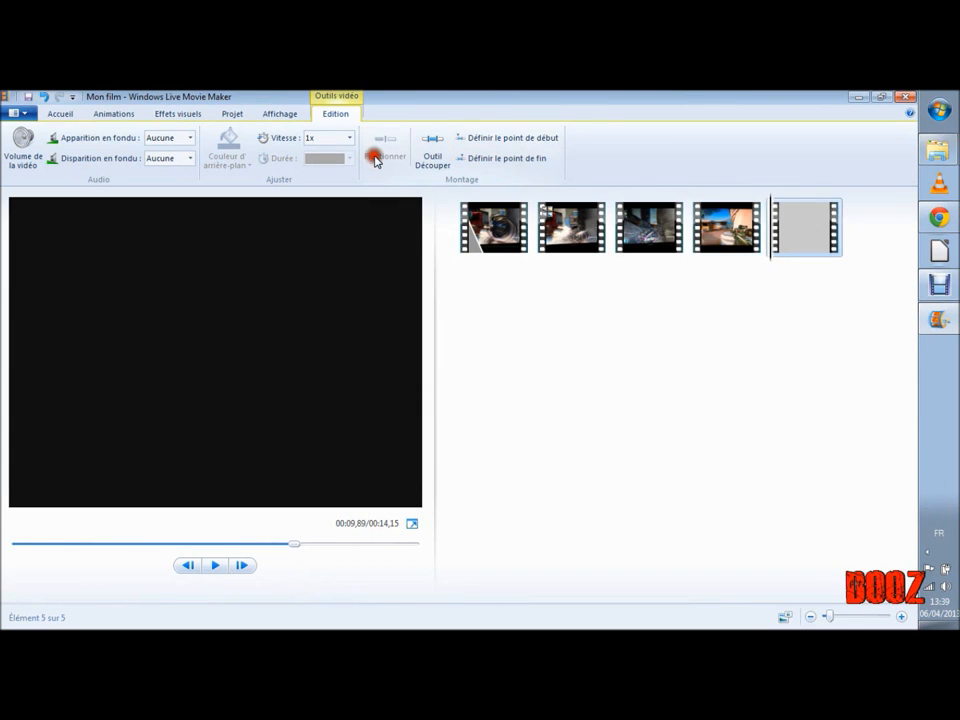
Play the fifth segment up to about 00:13,64 and split it there.
left_click(213, 566)
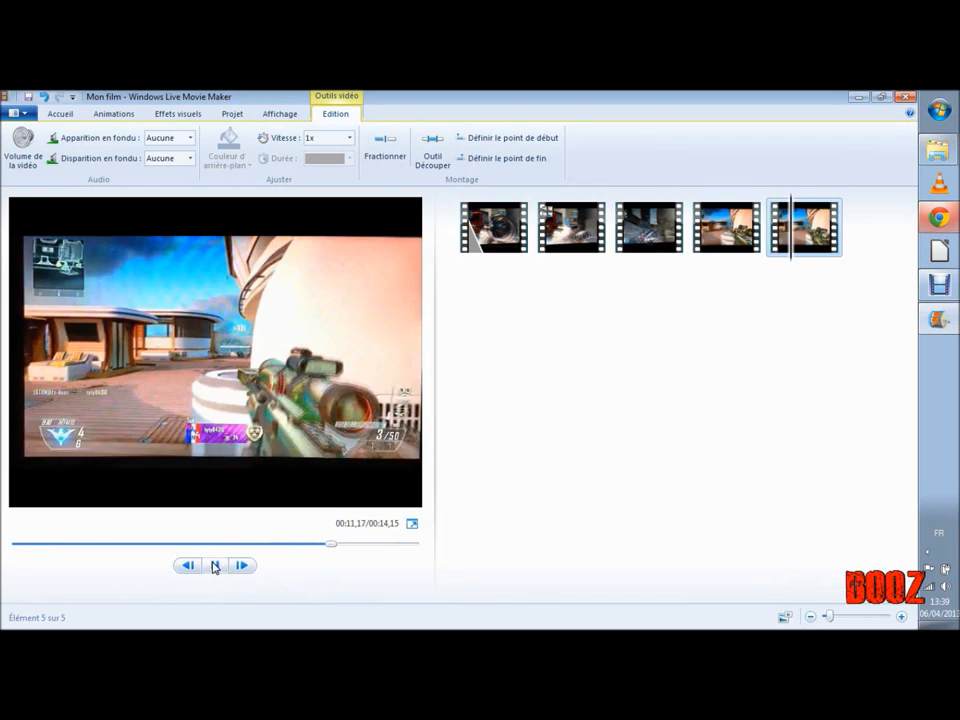
left_click(215, 566)
left_click(377, 150)
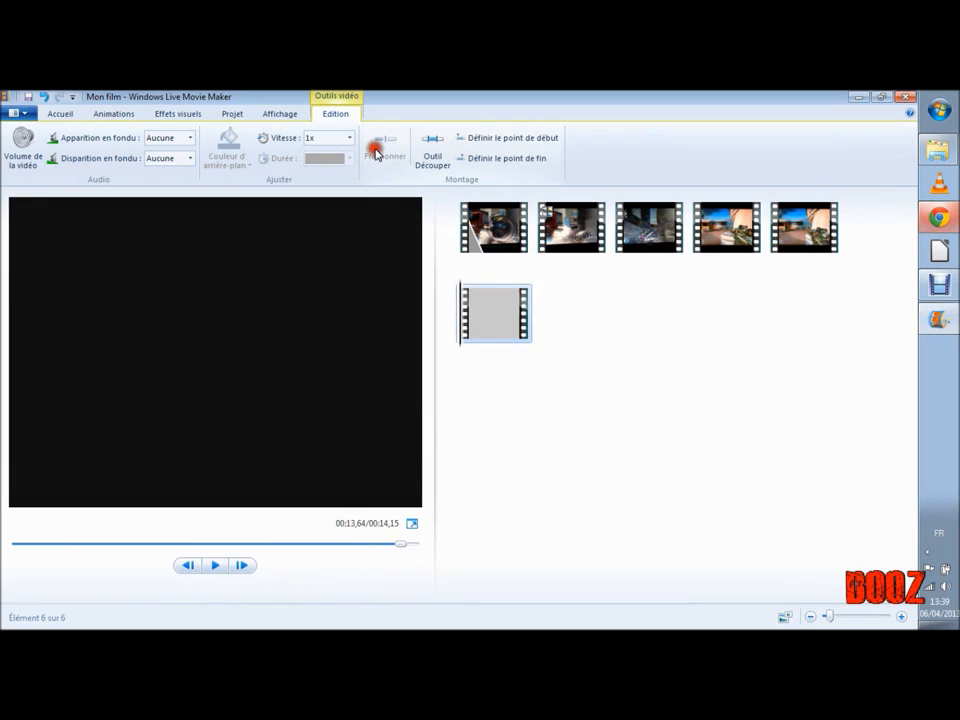
Set the fifth segment's playback speed to 0,45x.
left_click(814, 233)
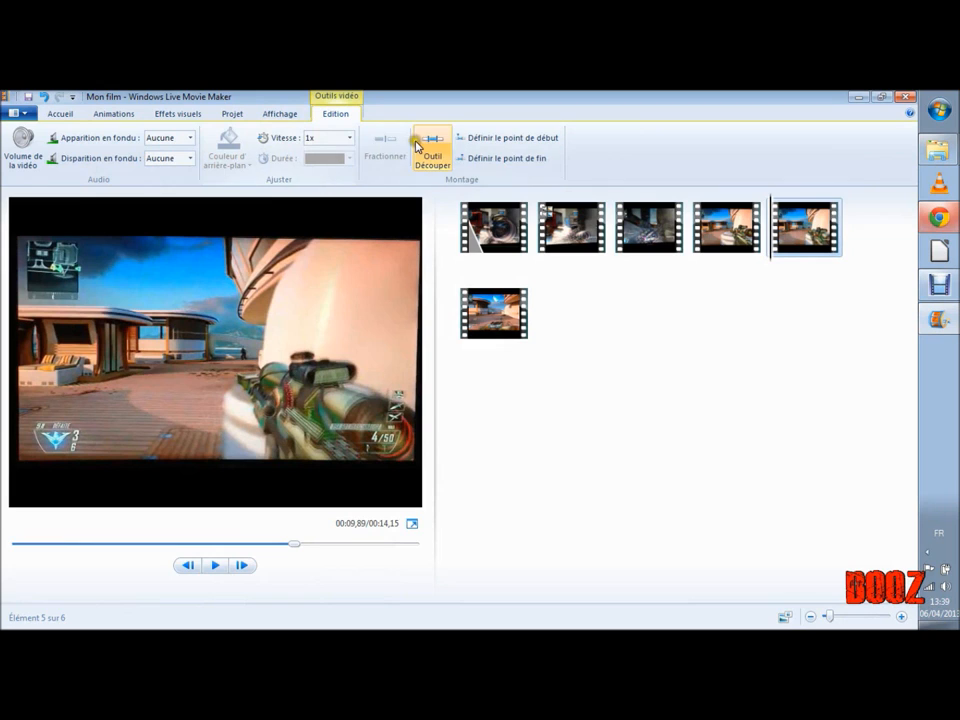
left_click(349, 138)
left_click(318, 177)
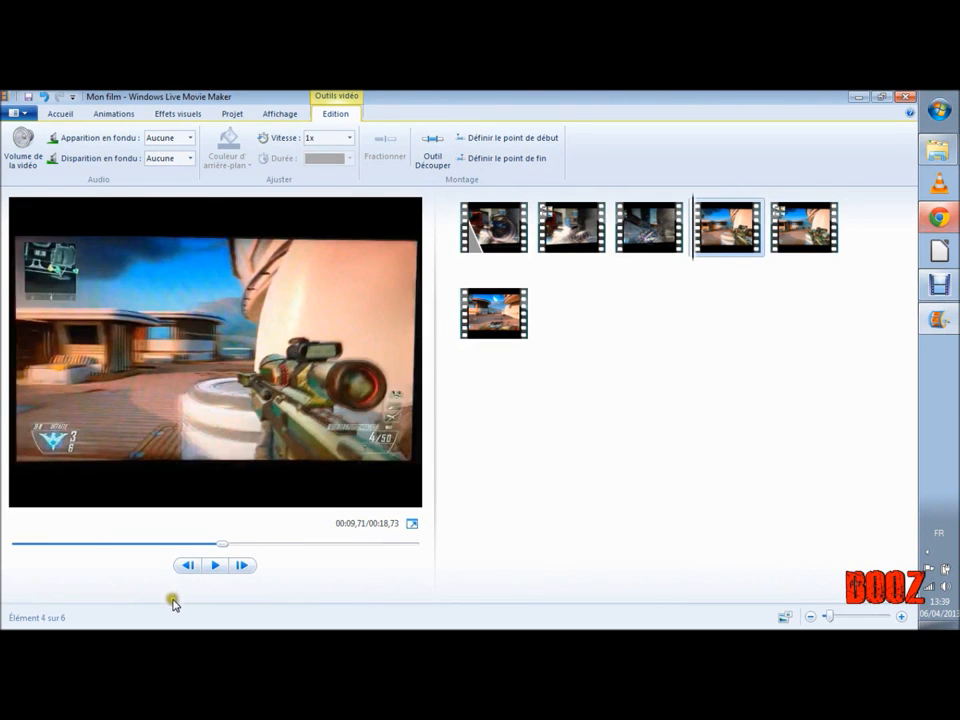
Preview the slowed fifth segment, and replay the film from an earlier segment.
left_click(213, 566)
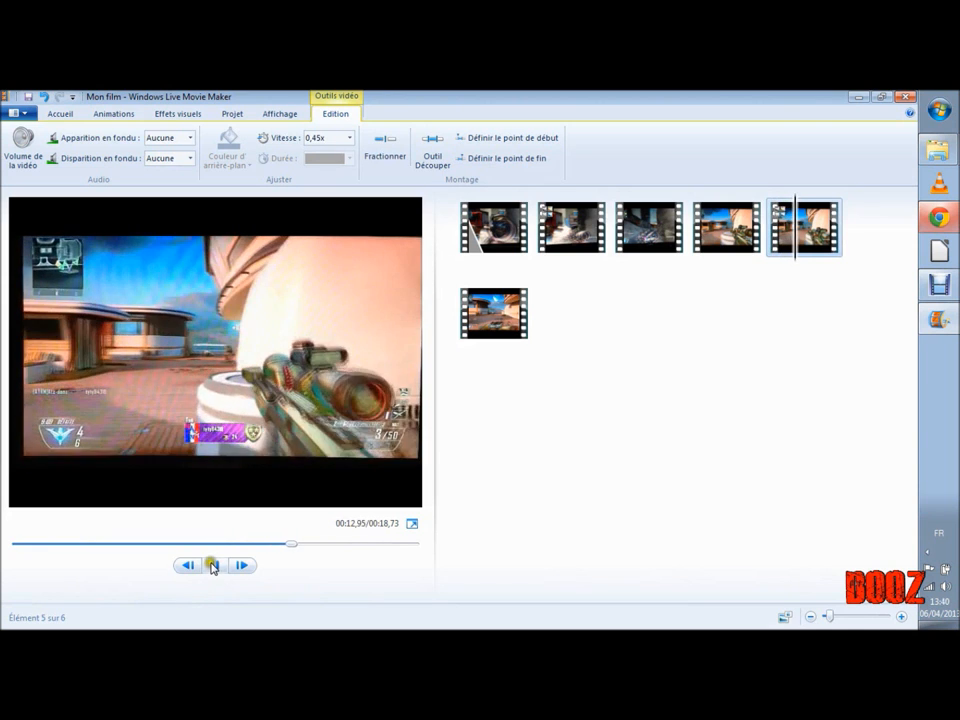
left_click(213, 566)
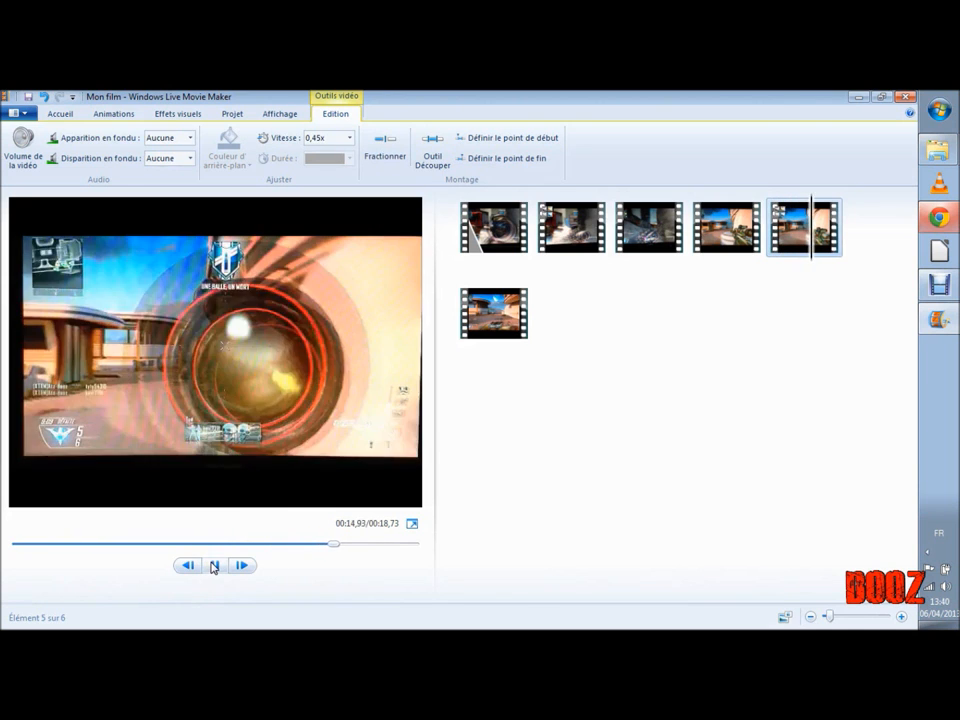
left_click(214, 566)
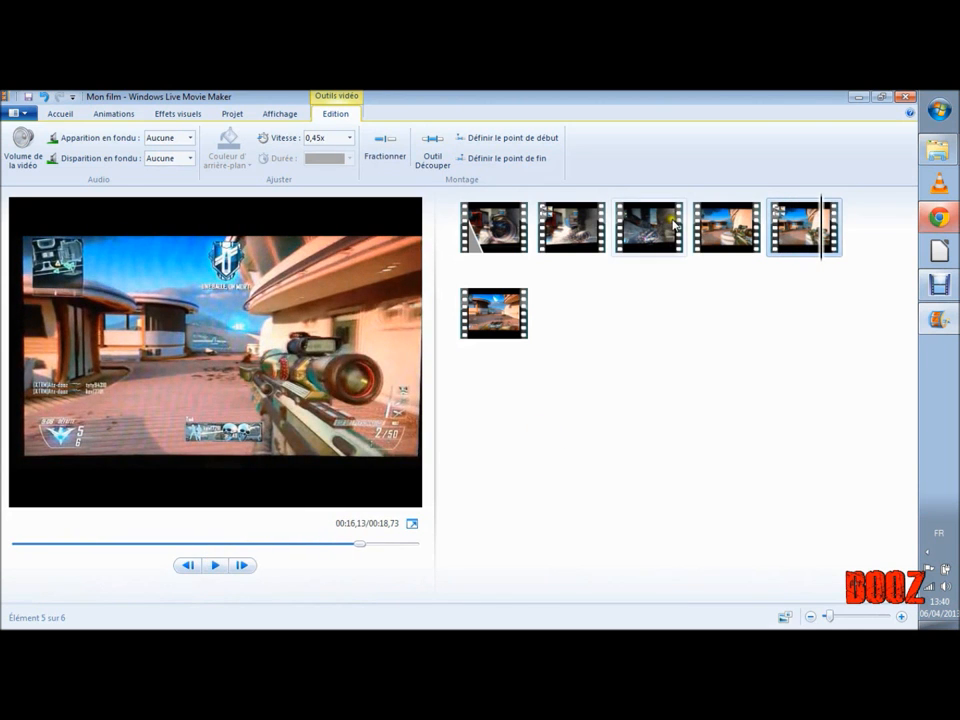
left_click(676, 268)
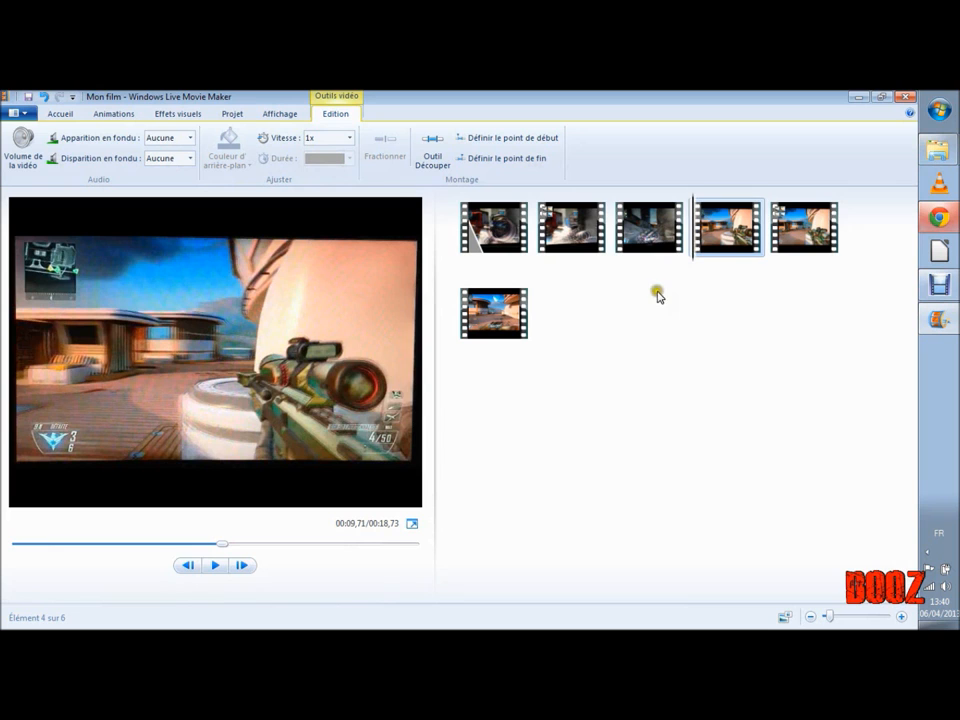
left_click(655, 242)
left_click(215, 566)
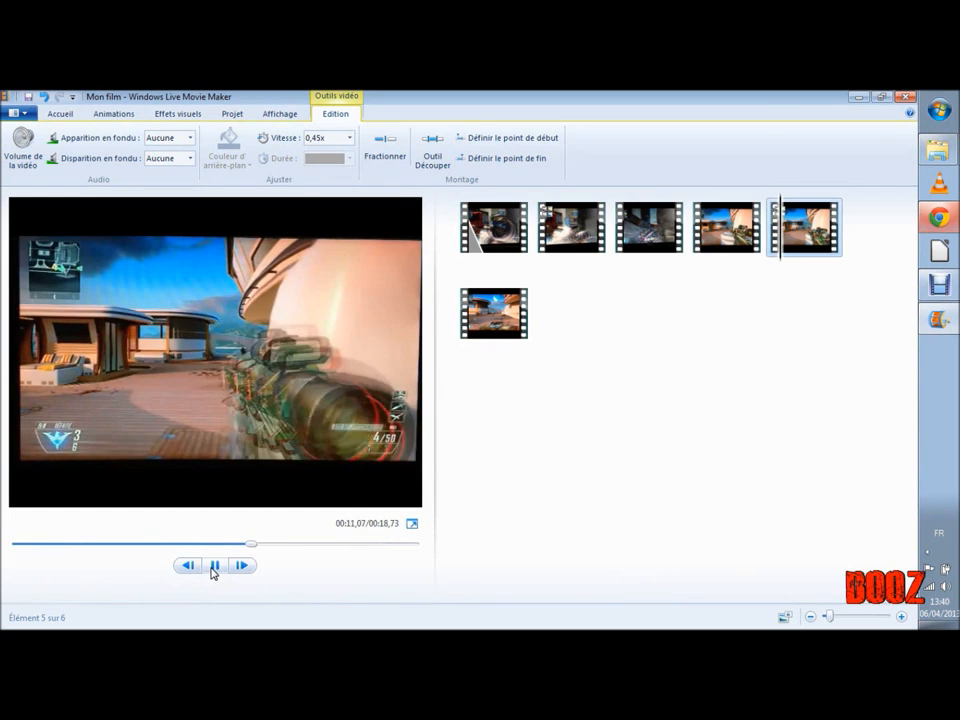
Pause the playback and apply the third transition of the Éclatements group to the start of the fourth segment.
left_click(213, 568)
left_click(720, 245)
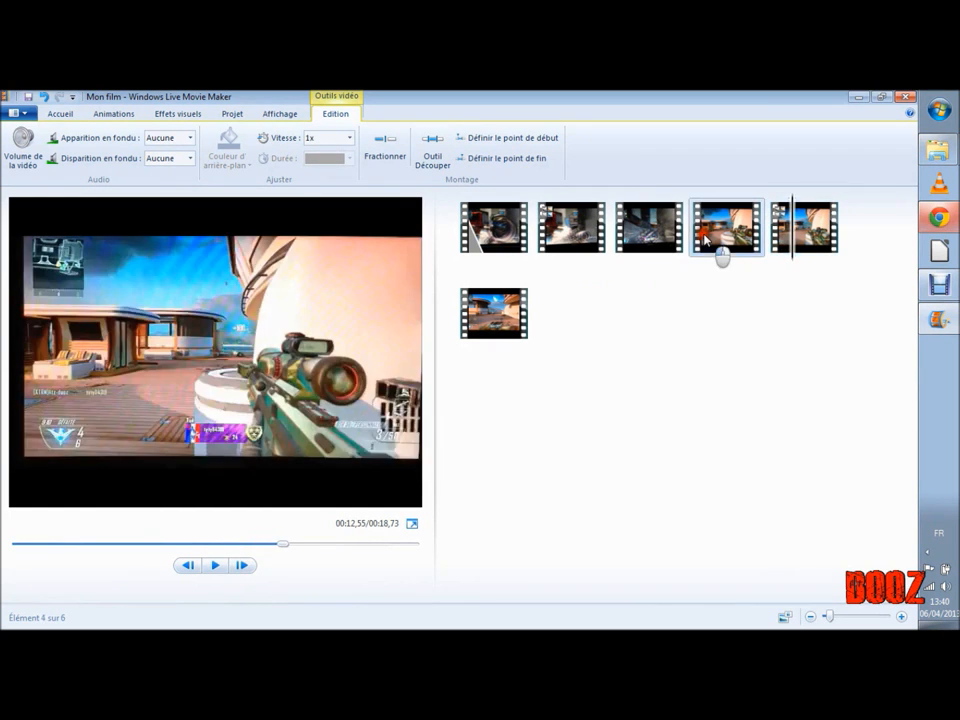
left_click(110, 116)
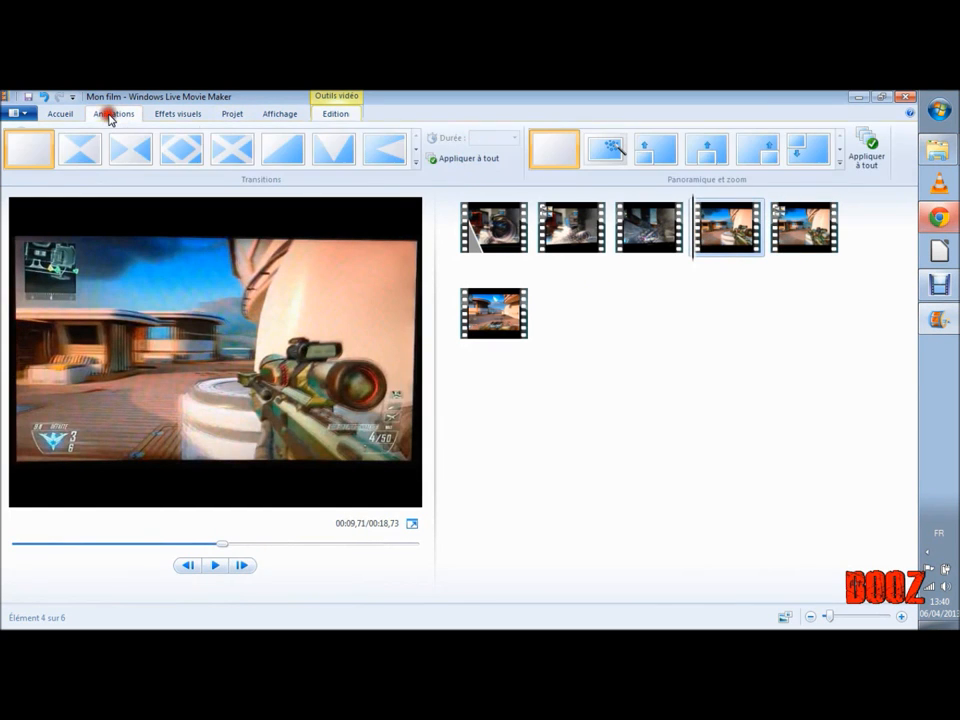
left_click(416, 161)
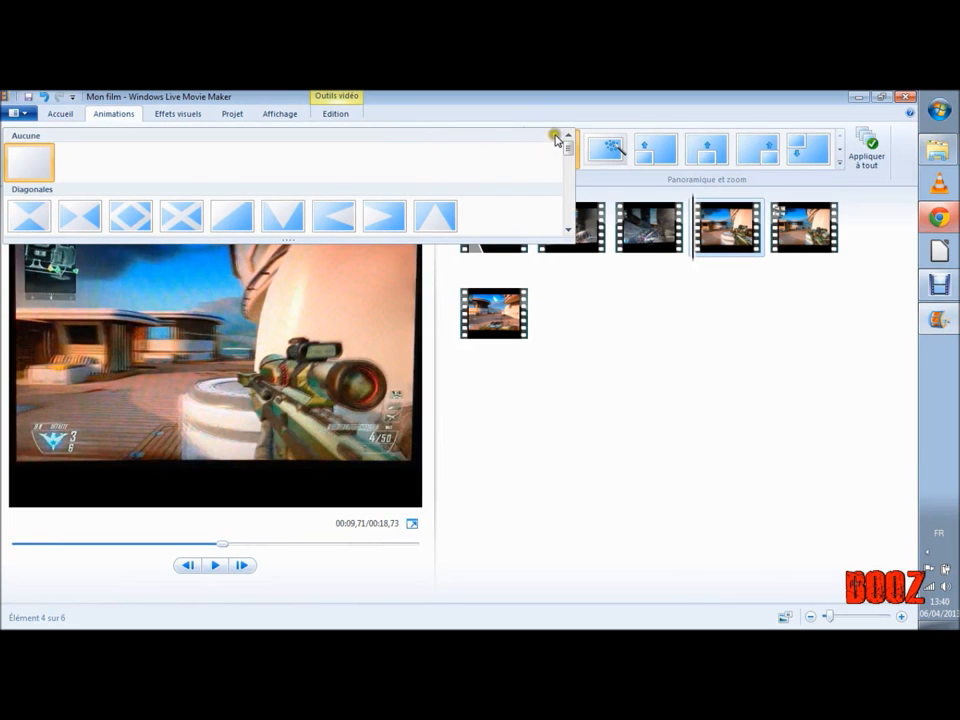
left_click(510, 118)
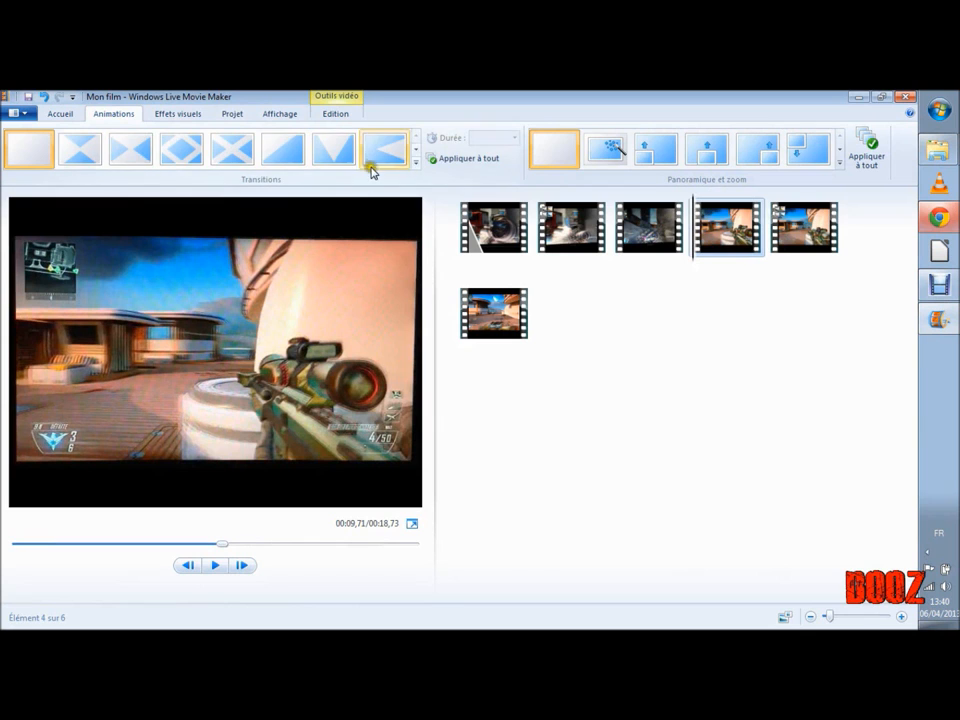
left_click(415, 160)
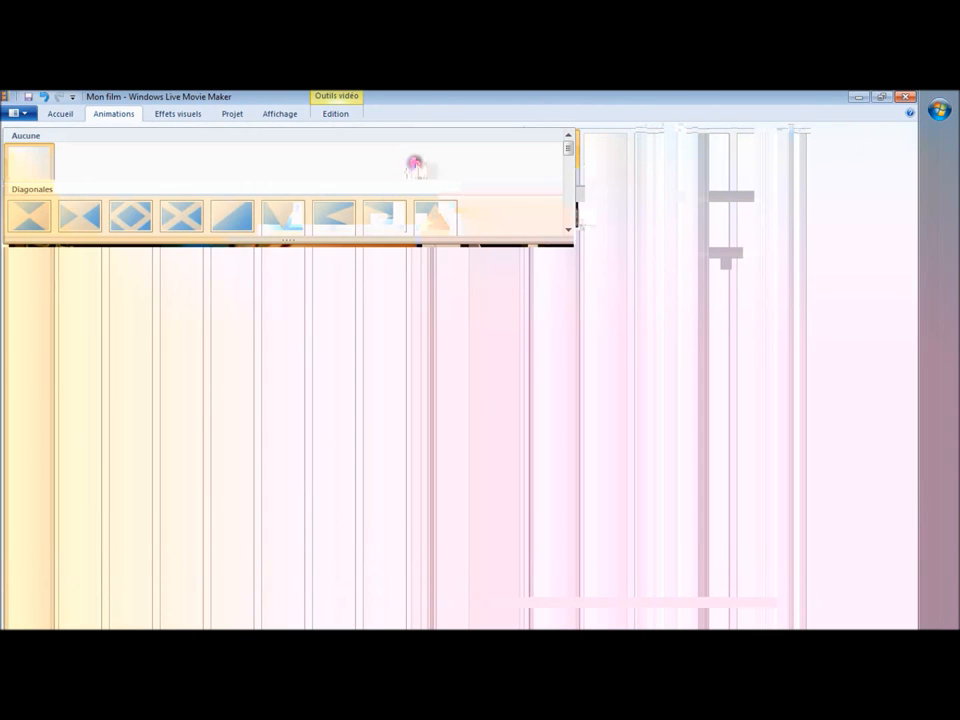
mouse_move(568, 151)
left_mouse_down()
mouse_move(567, 228)
mouse_move(564, 172)
left_mouse_up()
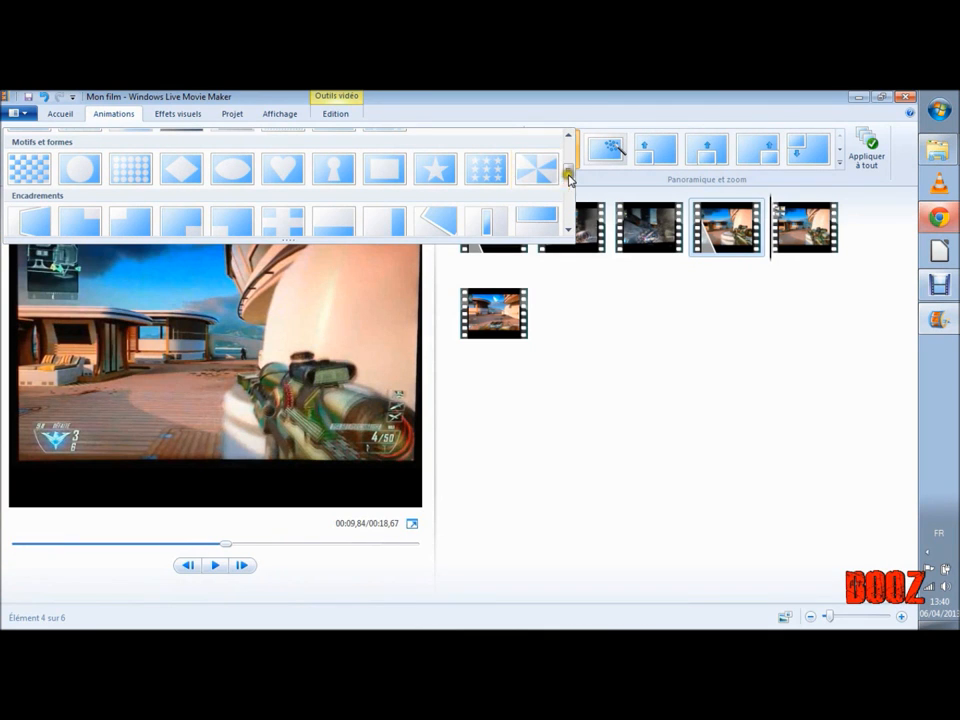
left_click_drag(567, 165, 569, 194)
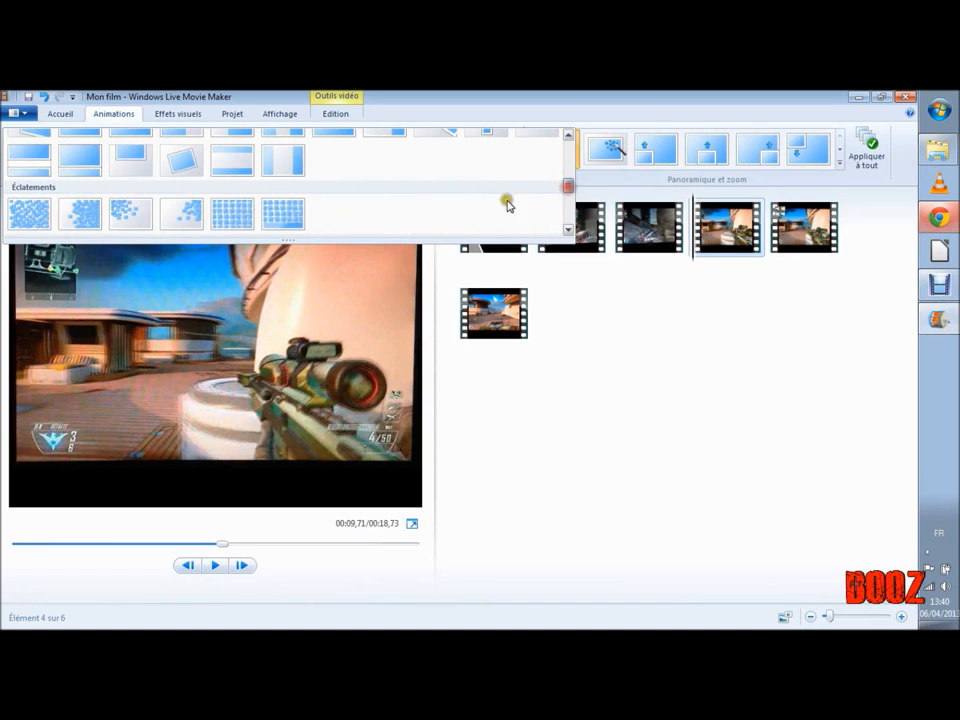
left_click(147, 219)
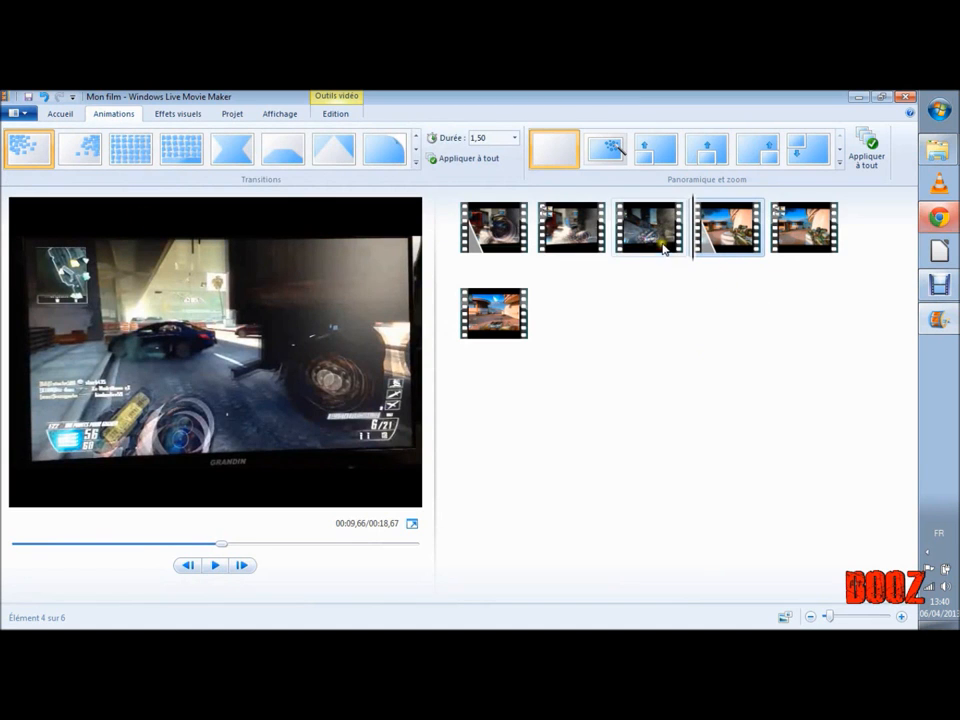
Preview the new transition by playing the film from the third segment, and go to the sixth segment.
left_click(655, 235)
left_click(215, 566)
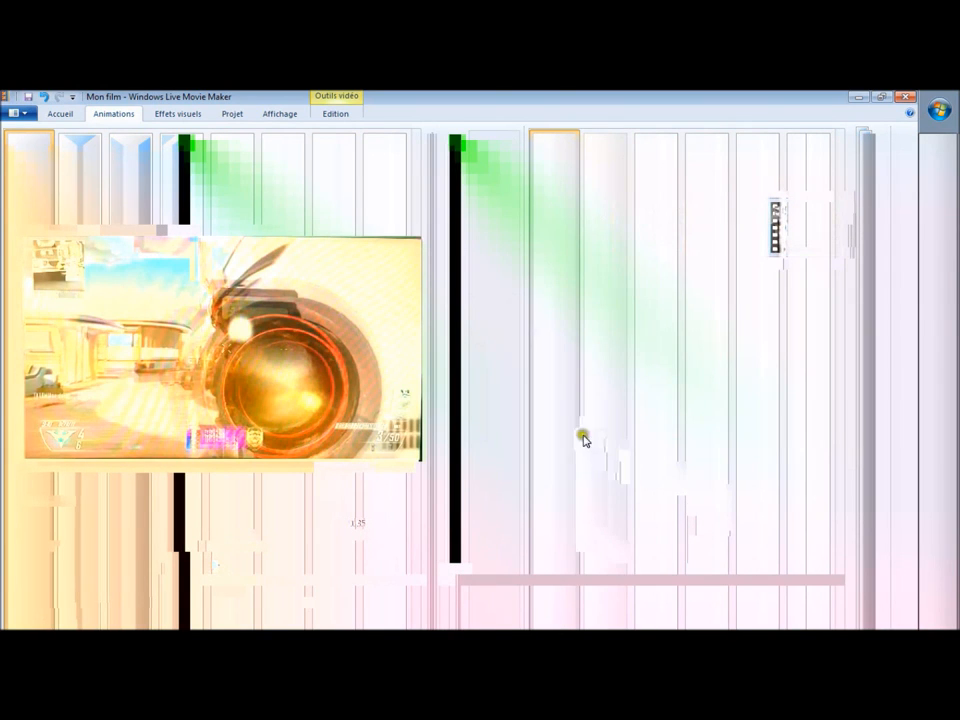
left_click(529, 306)
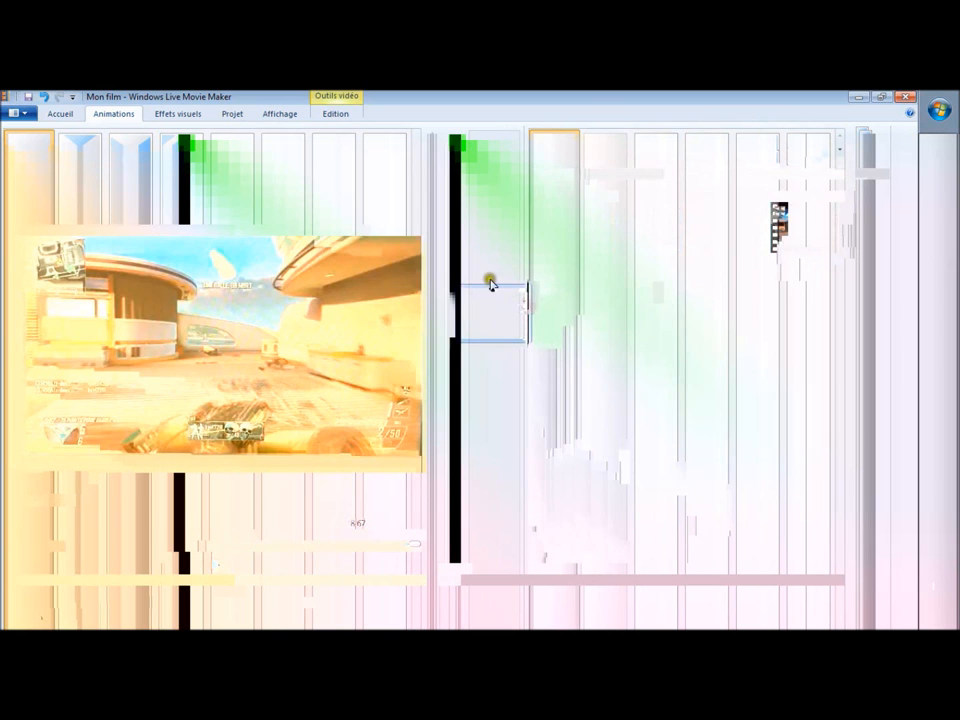
left_click(187, 115)
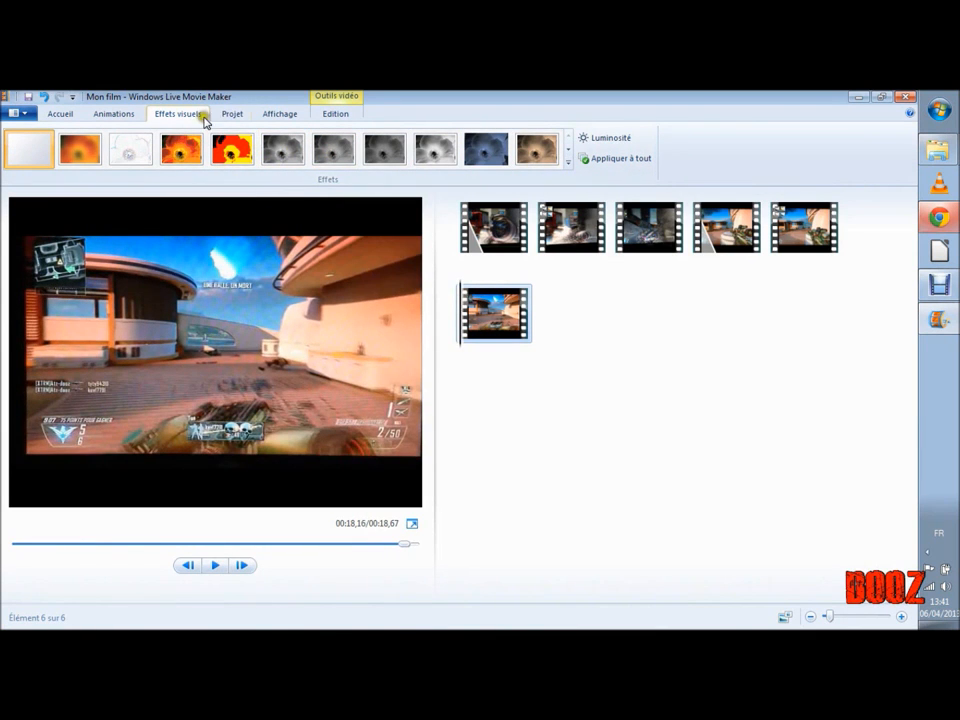
left_click(231, 116)
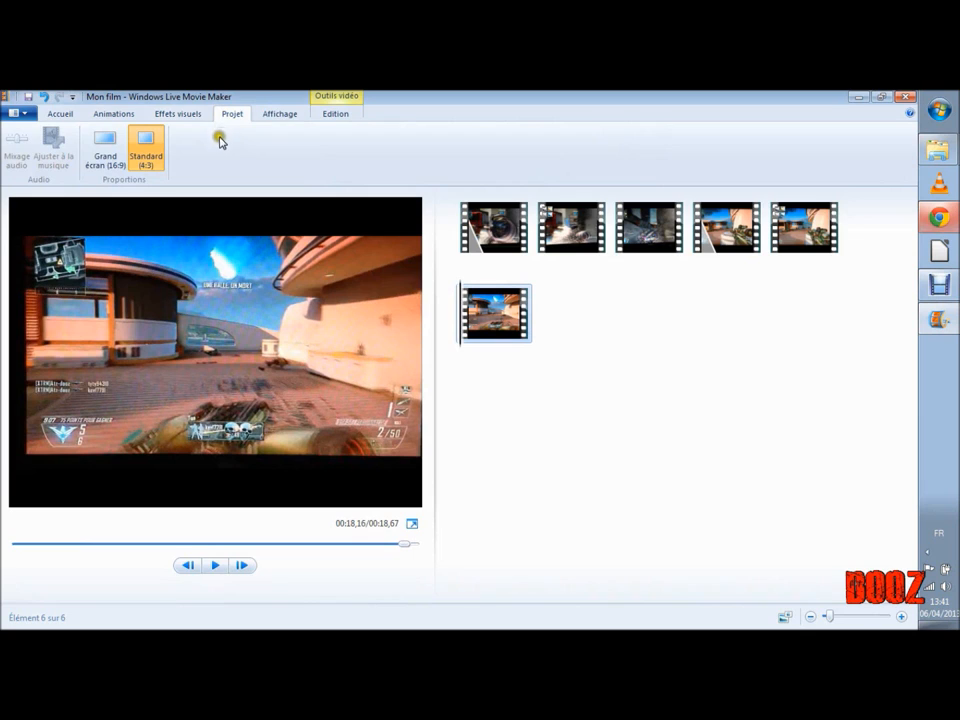
left_click(283, 120)
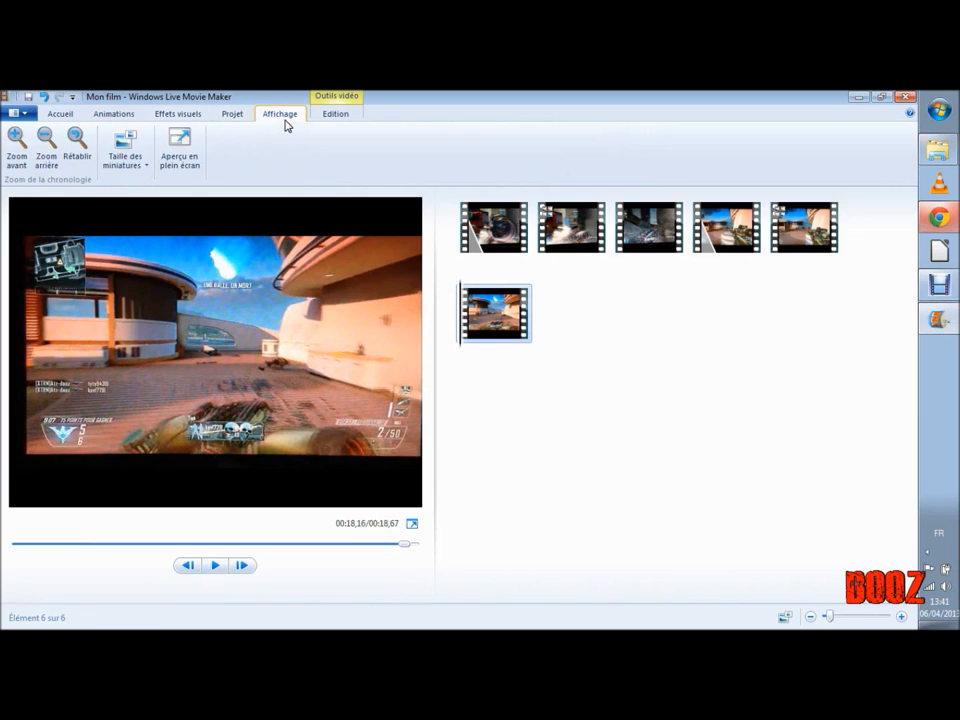
left_click(334, 114)
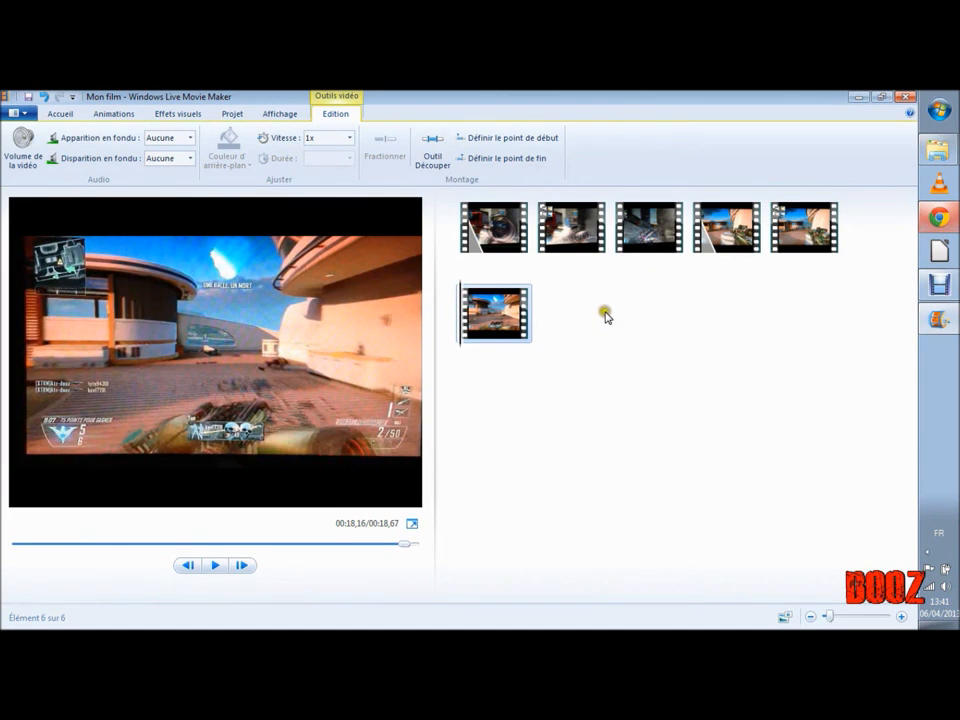
Minimise the open programs, close the parti video folder and open the musique folder on the desktop.
left_click(857, 97)
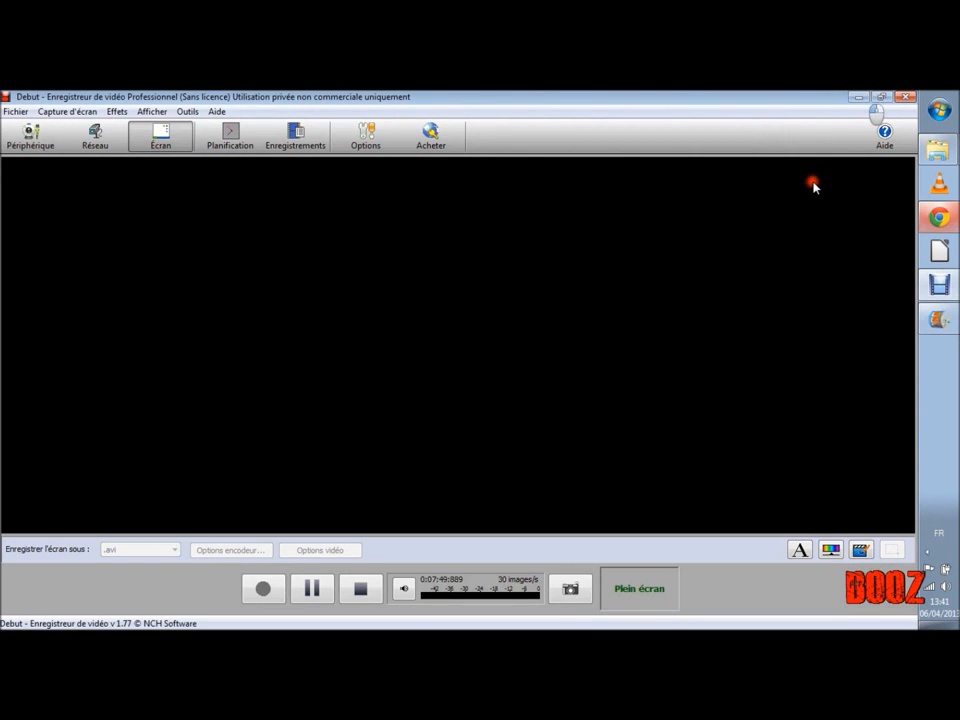
left_click(857, 97)
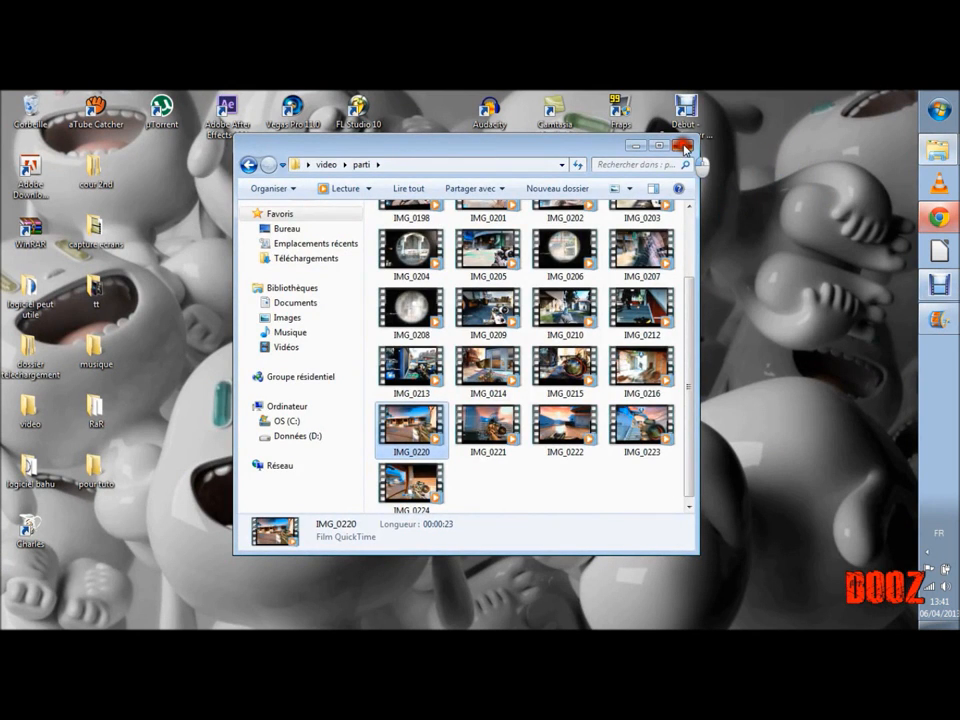
left_click(681, 148)
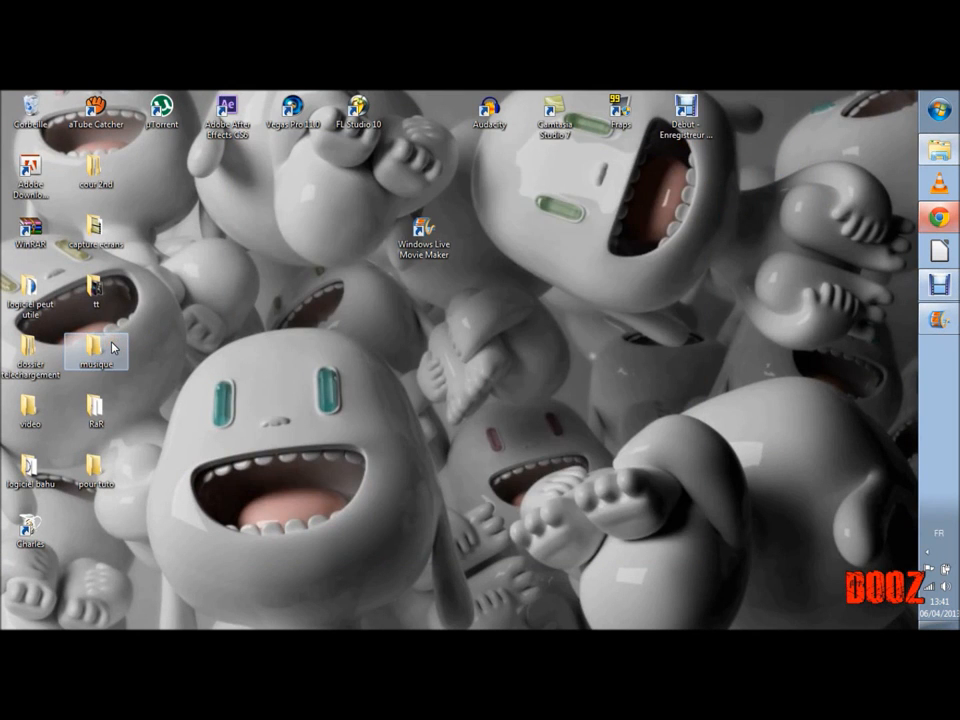
double_click(112, 347)
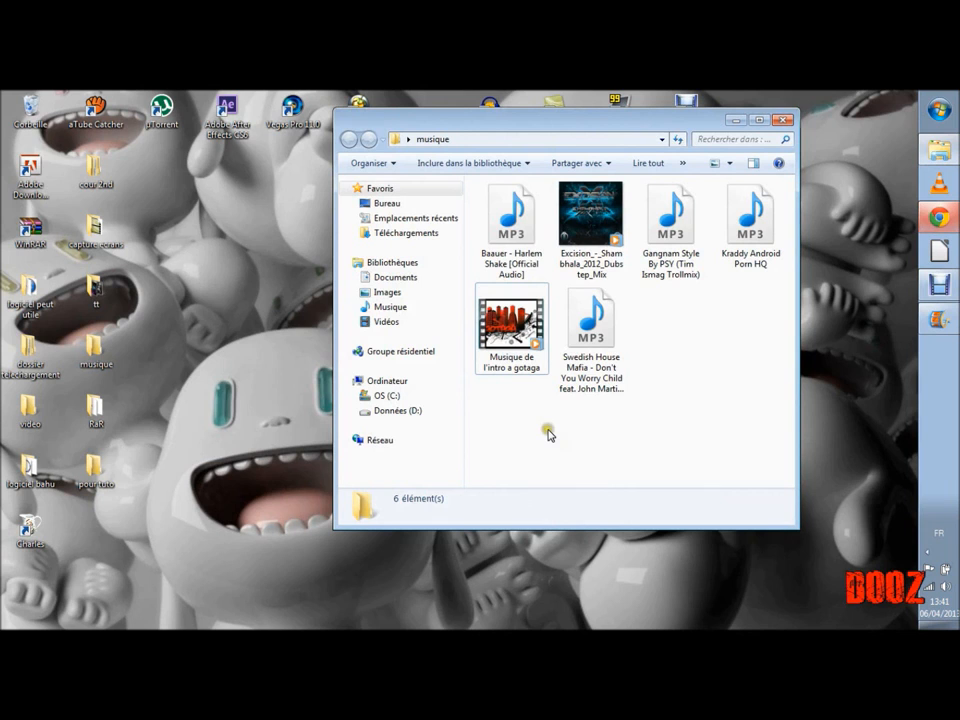
Add the Kraddy Android Porn HQ track from the musique folder to the film as its background music.
left_click(737, 220)
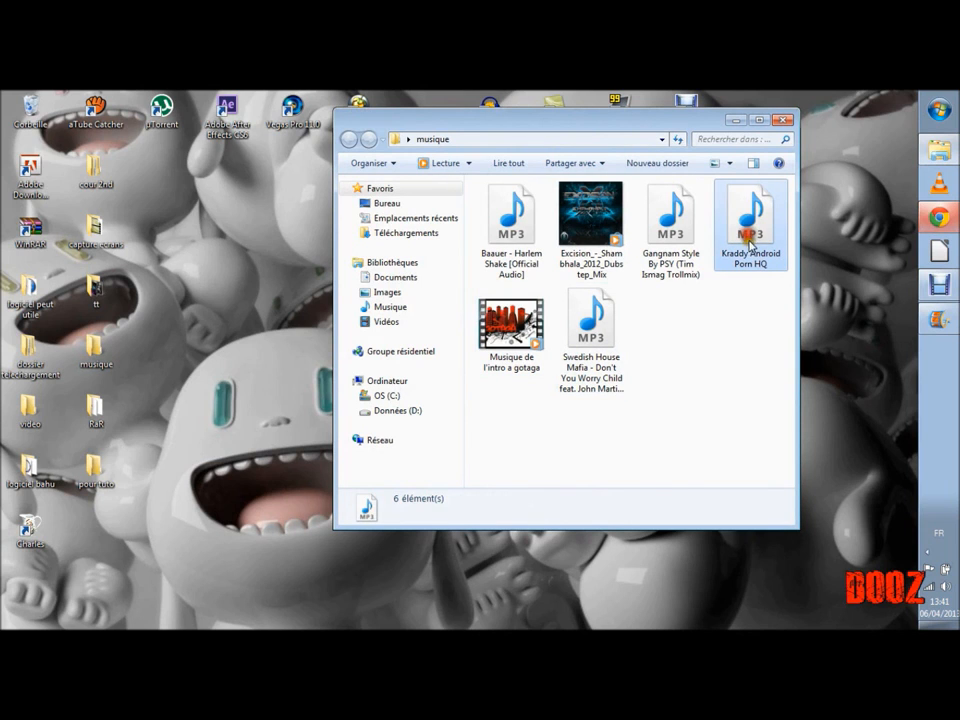
left_click(927, 333)
left_click_drag(510, 258, 463, 242)
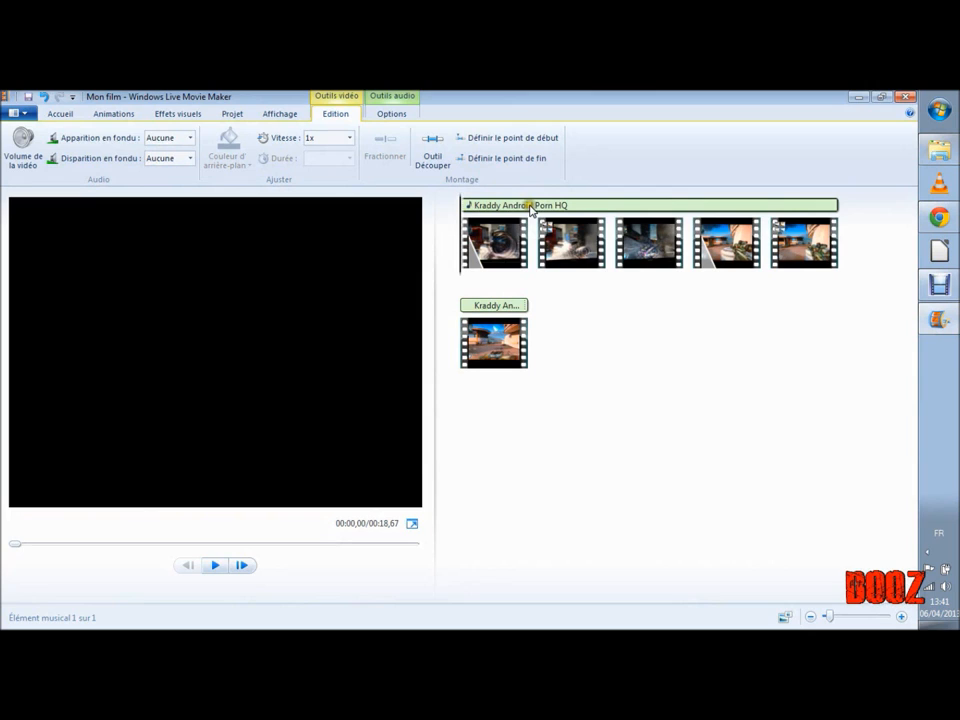
Preview the film with its music from the start to about 00:06,06, and go to the end of the sixth segment.
left_click(556, 294)
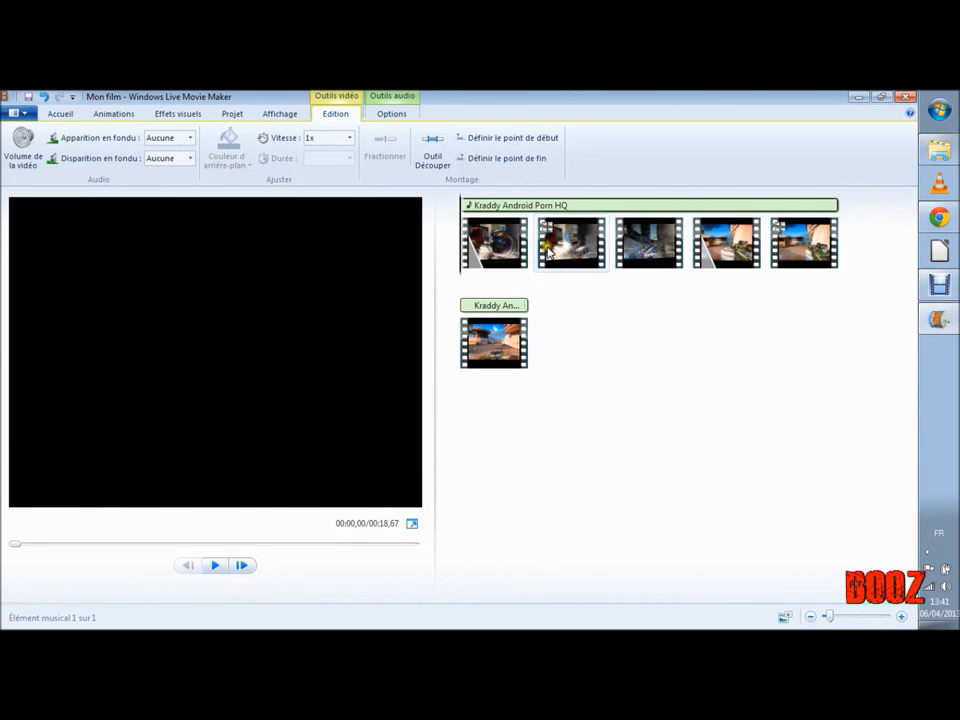
left_click(535, 203)
left_click(485, 175)
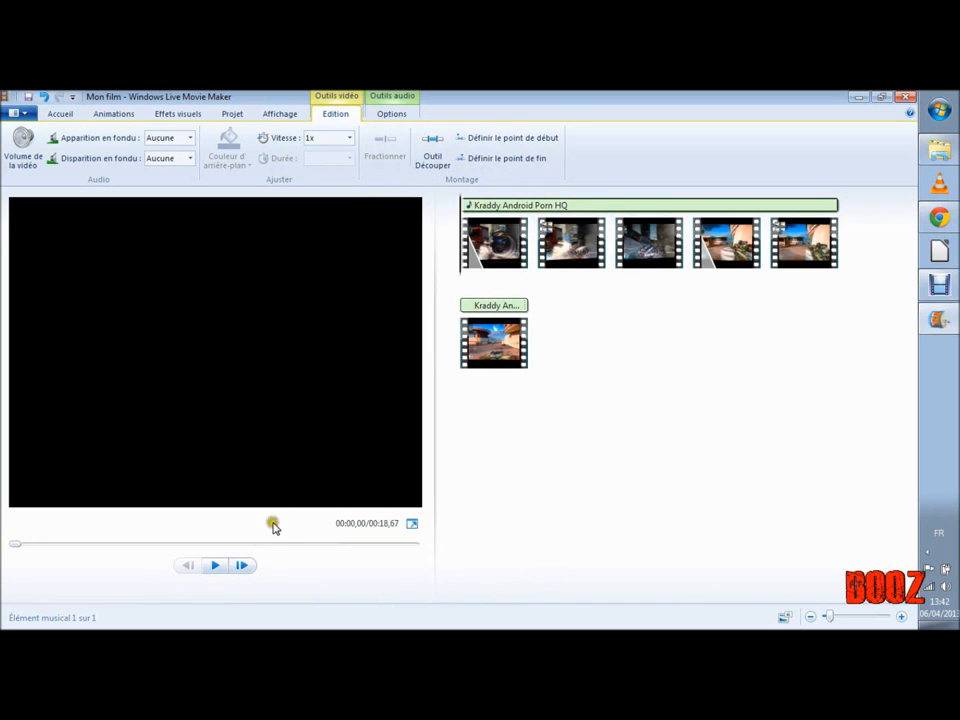
left_click(222, 566)
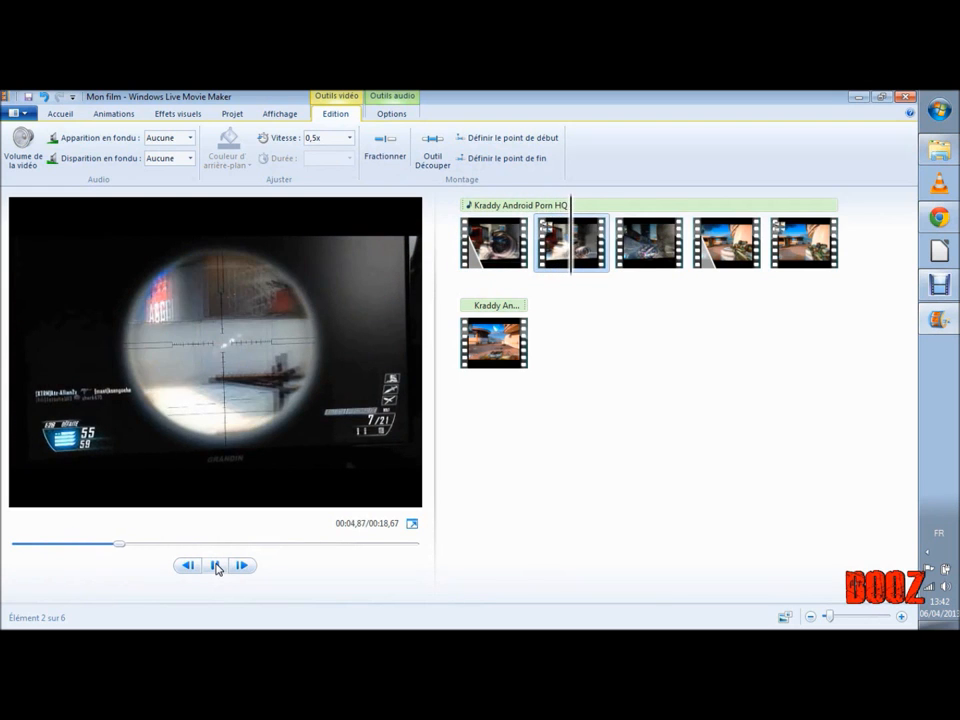
left_click(216, 567)
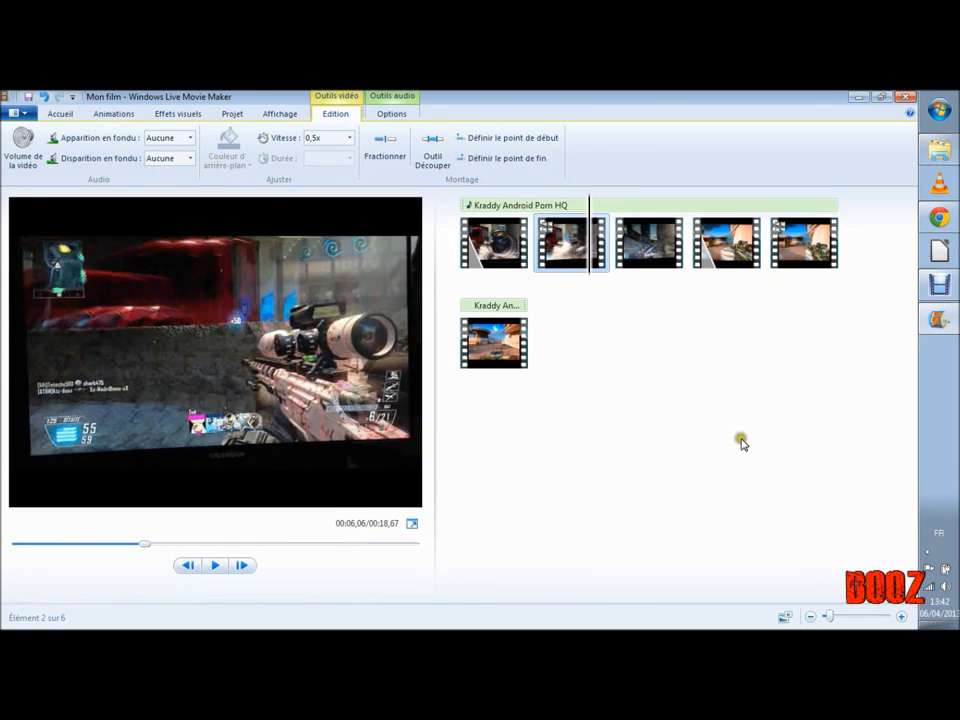
left_click(532, 347)
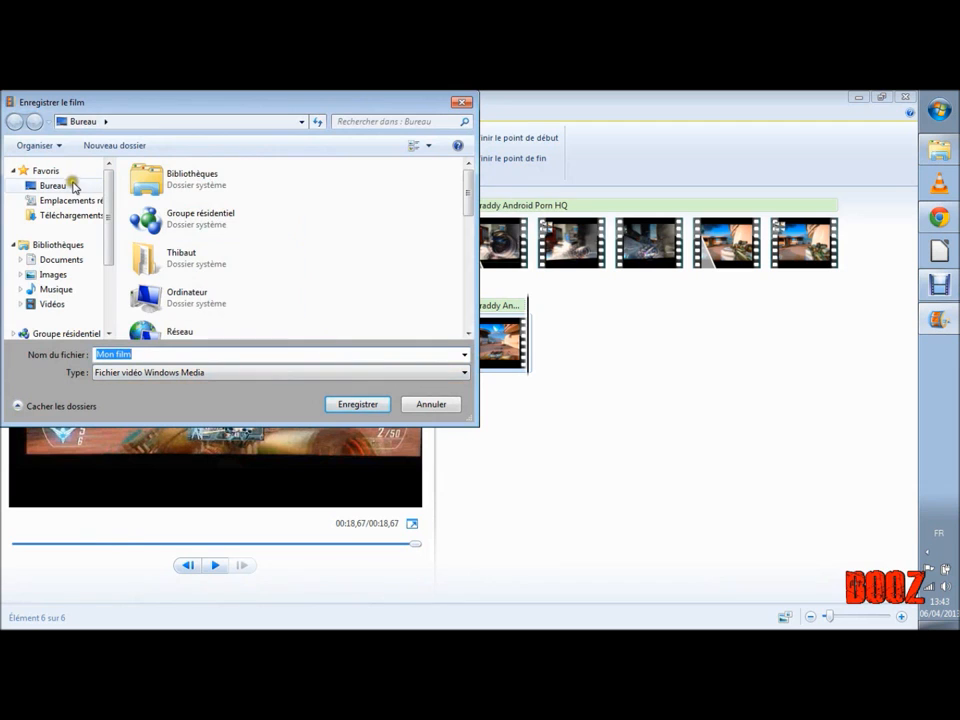
Export the film to the desktop (Bureau) as a Windows Media video file named clip tuto.
left_click(68, 187)
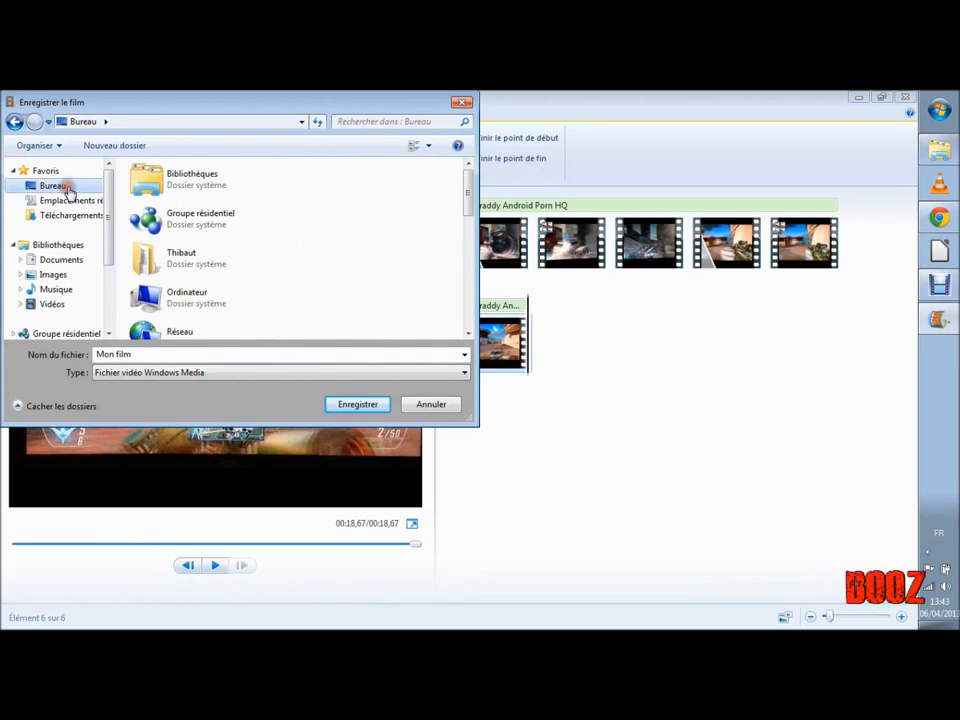
left_click(150, 354)
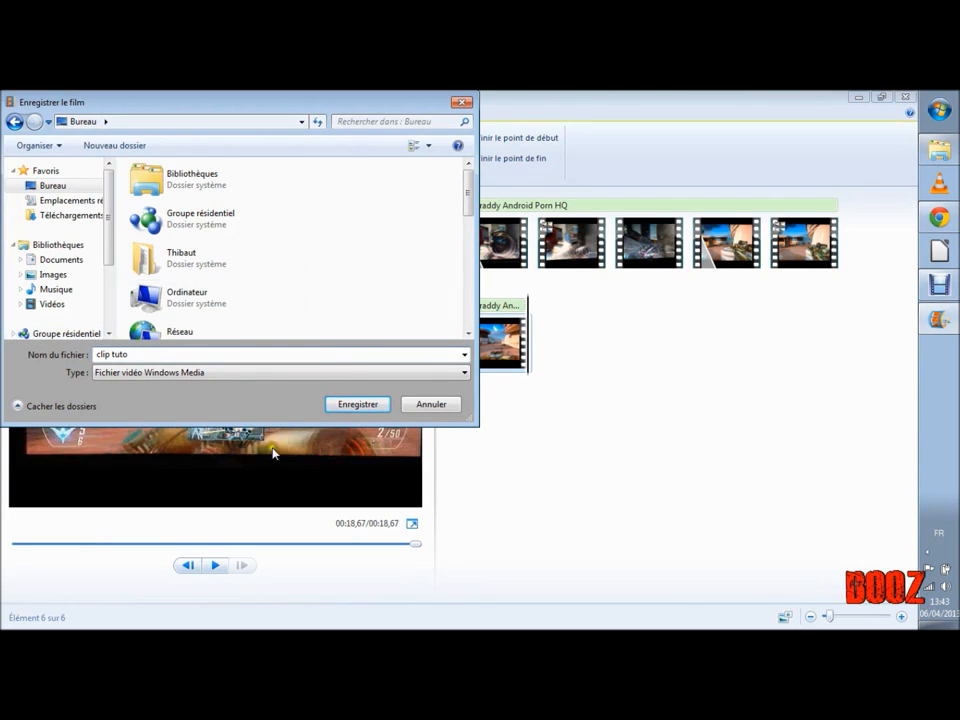
left_click(344, 404)
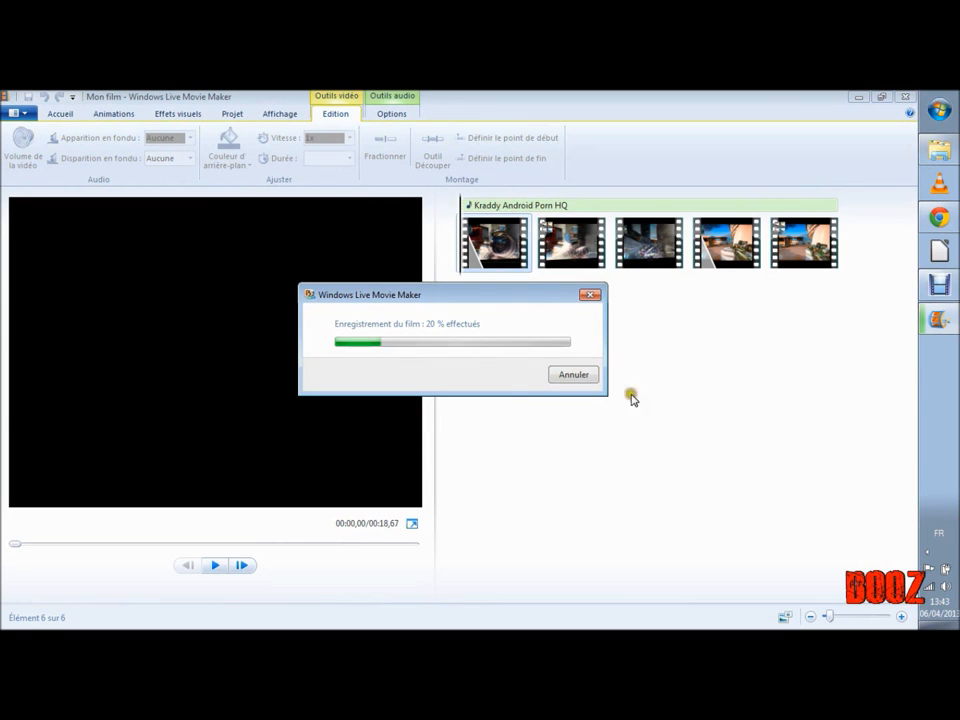
Return to the completed export in Windows Live Movie Maker and play the finished film clip tuto.wmv.
left_click(940, 318)
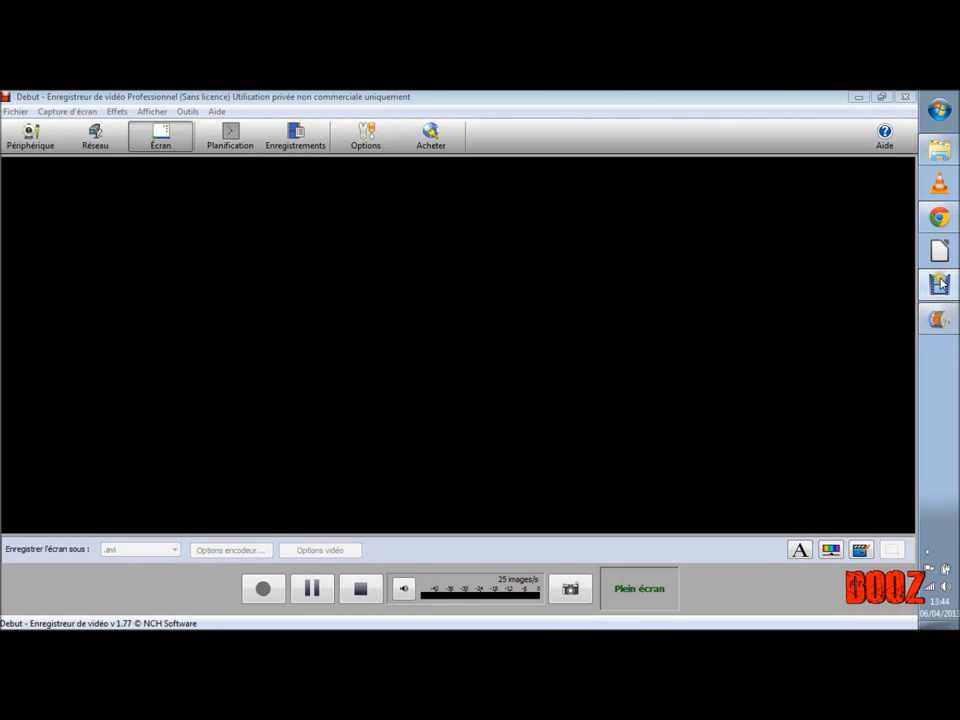
left_click(940, 284)
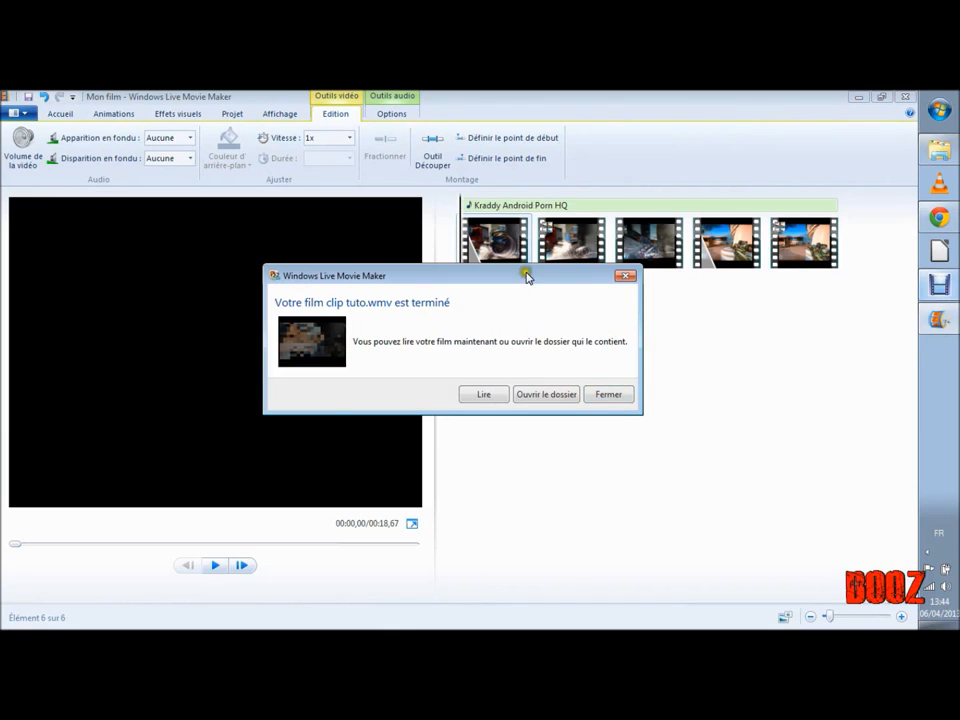
mouse_move(505, 283)
left_mouse_down()
mouse_move(497, 240)
mouse_move(463, 259)
mouse_move(490, 285)
mouse_move(510, 283)
left_mouse_up()
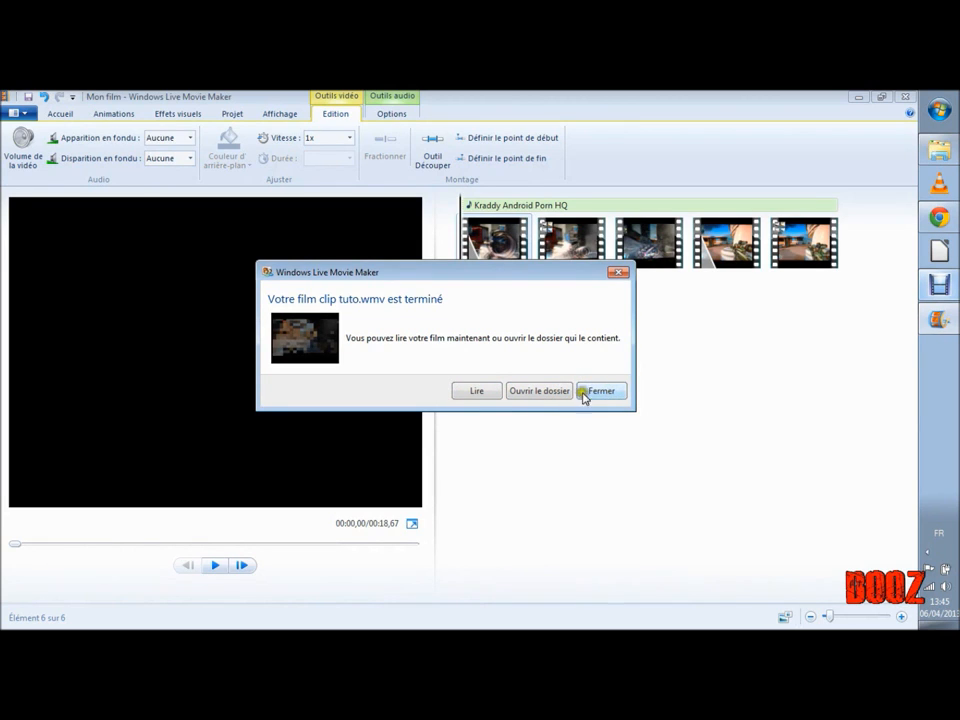
left_click(470, 394)
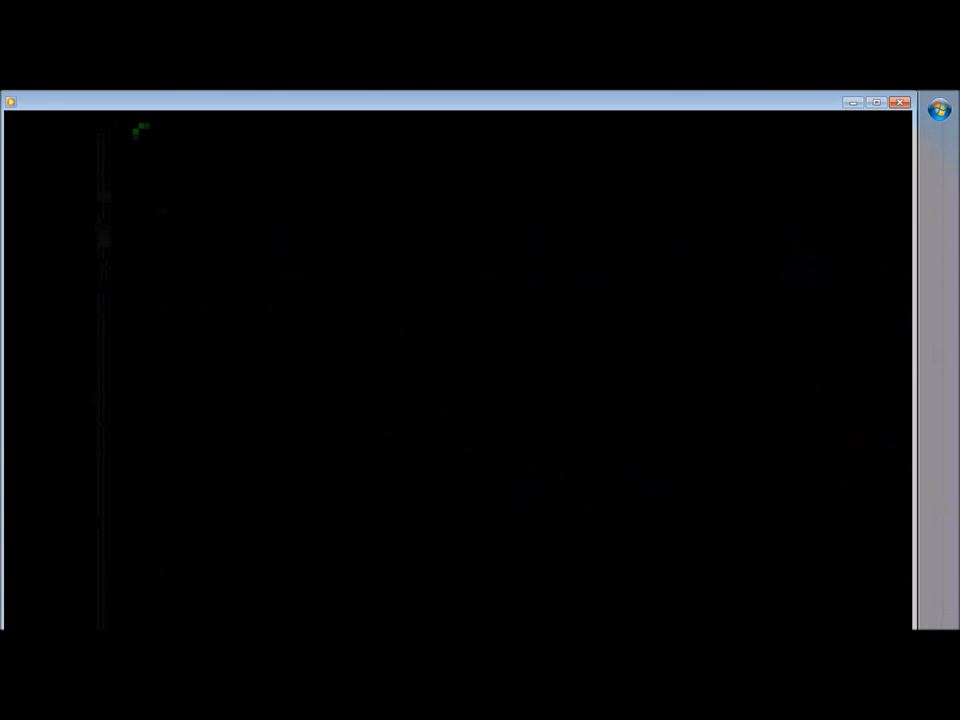
Close the video player and quit Movie Maker without saving the changes to the Mon film project.
left_click(900, 101)
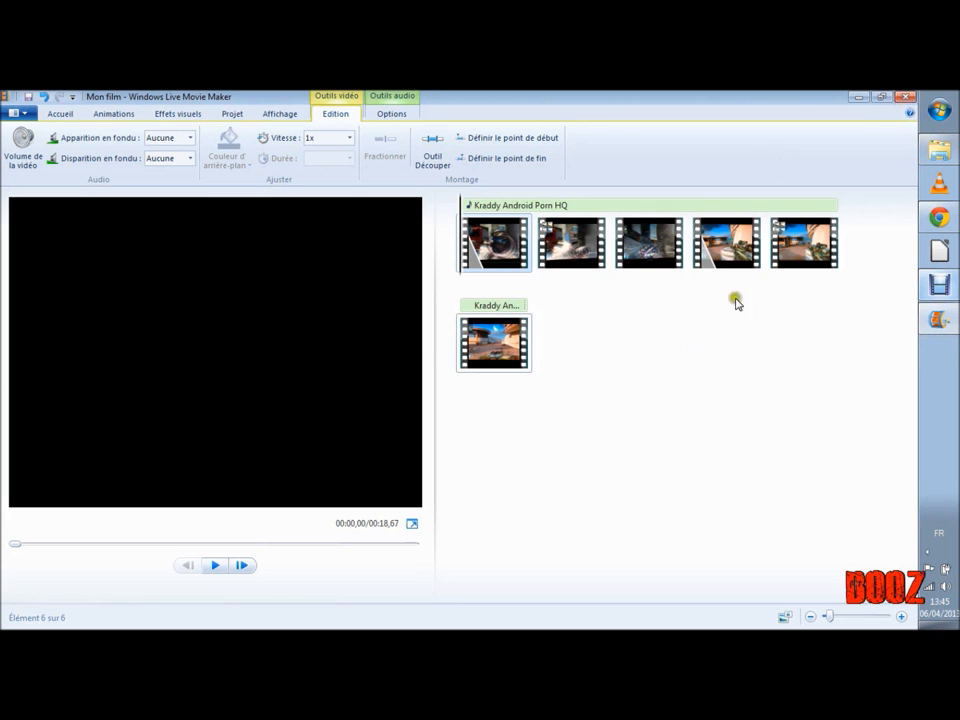
left_click(902, 97)
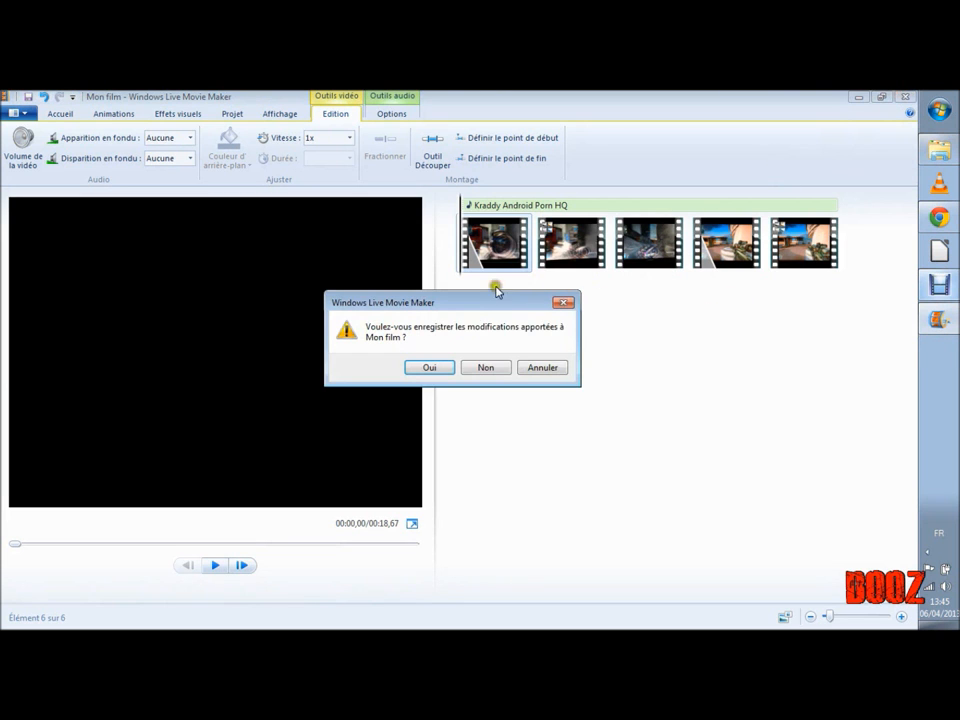
left_click(480, 368)
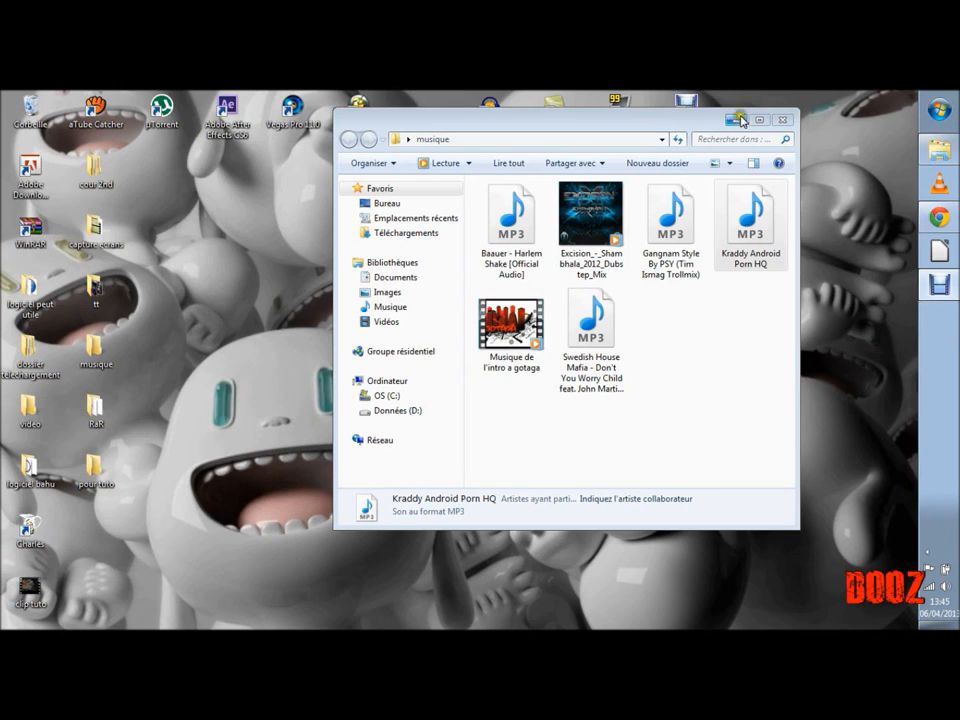
Close the musique folder and move the clip tuto video to an open spot on the desktop.
left_click(782, 119)
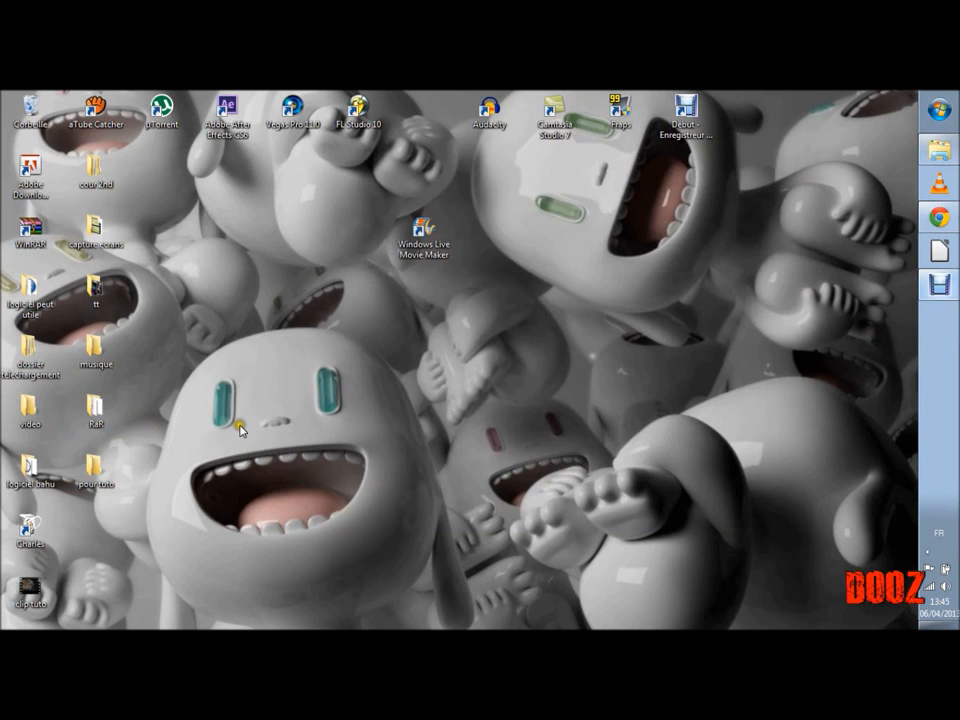
left_click_drag(30, 588, 440, 366)
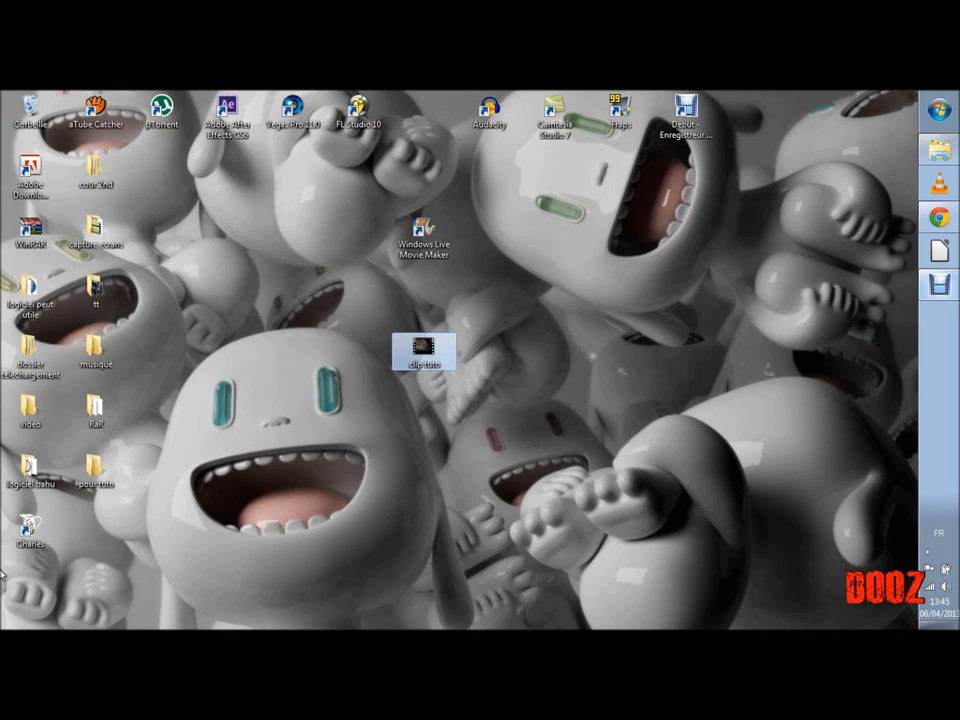
left_click(443, 345)
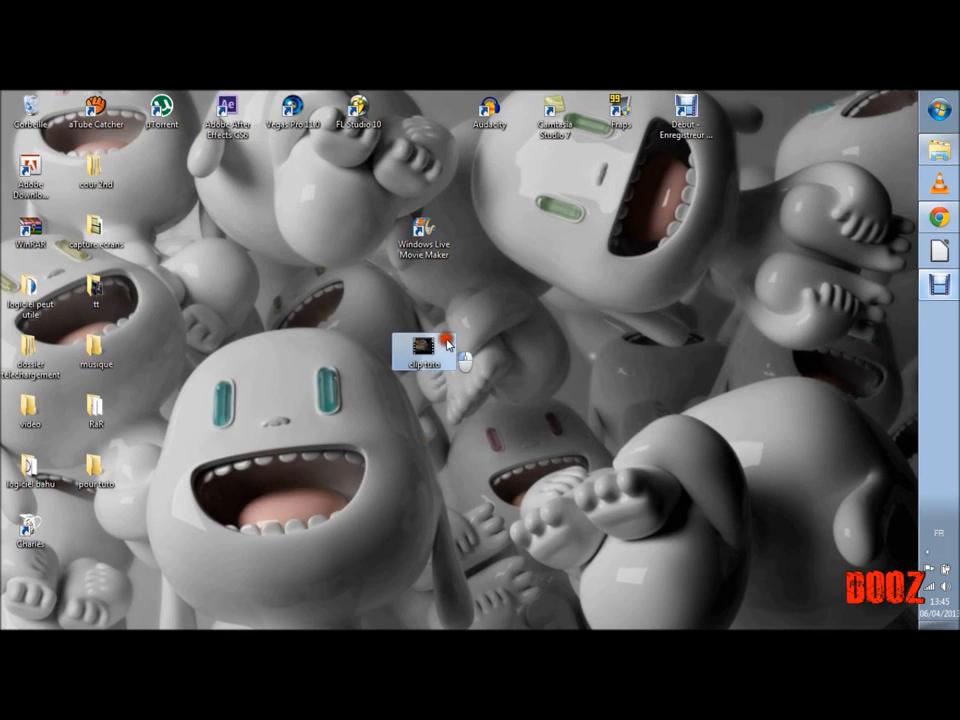
mouse_move(425, 350)
left_mouse_down()
mouse_move(490, 321)
mouse_move(491, 334)
mouse_move(445, 329)
left_mouse_up()
left_click(458, 395)
left_click(483, 372)
Switch to Google Chrome, go to YouTube and open its video upload page.
left_click(940, 217)
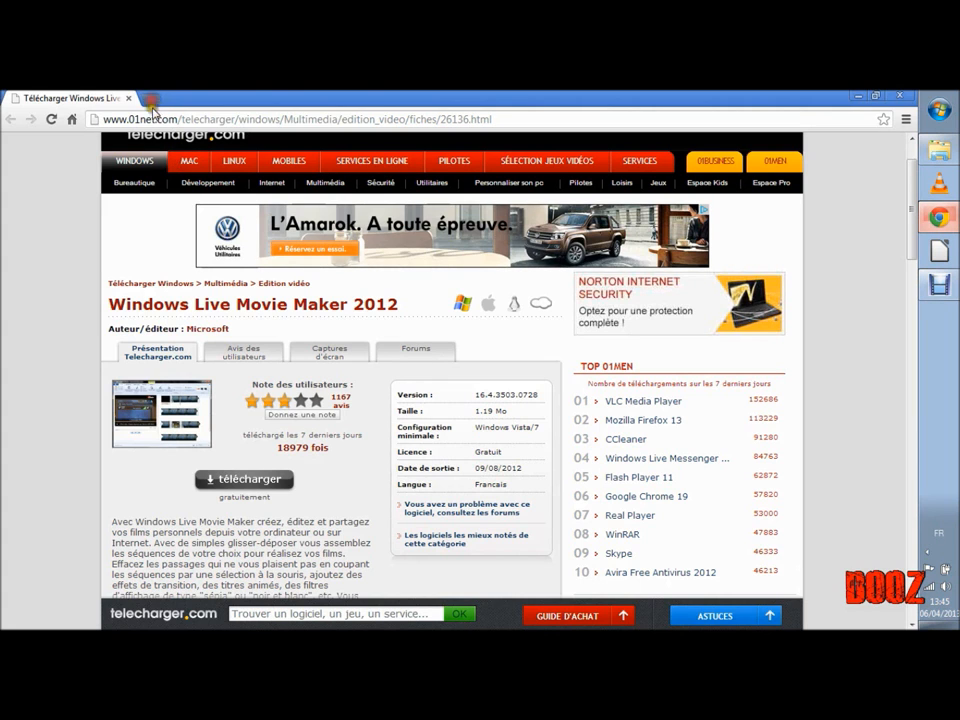
left_click(152, 98)
left_click(236, 118)
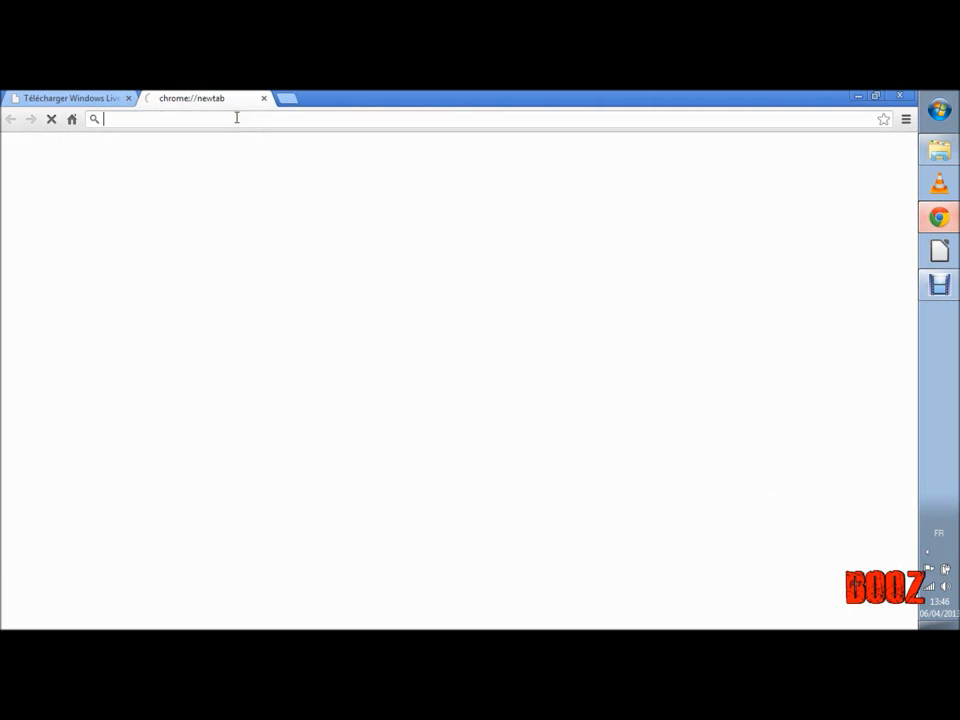
type("youtube")
key("Return")
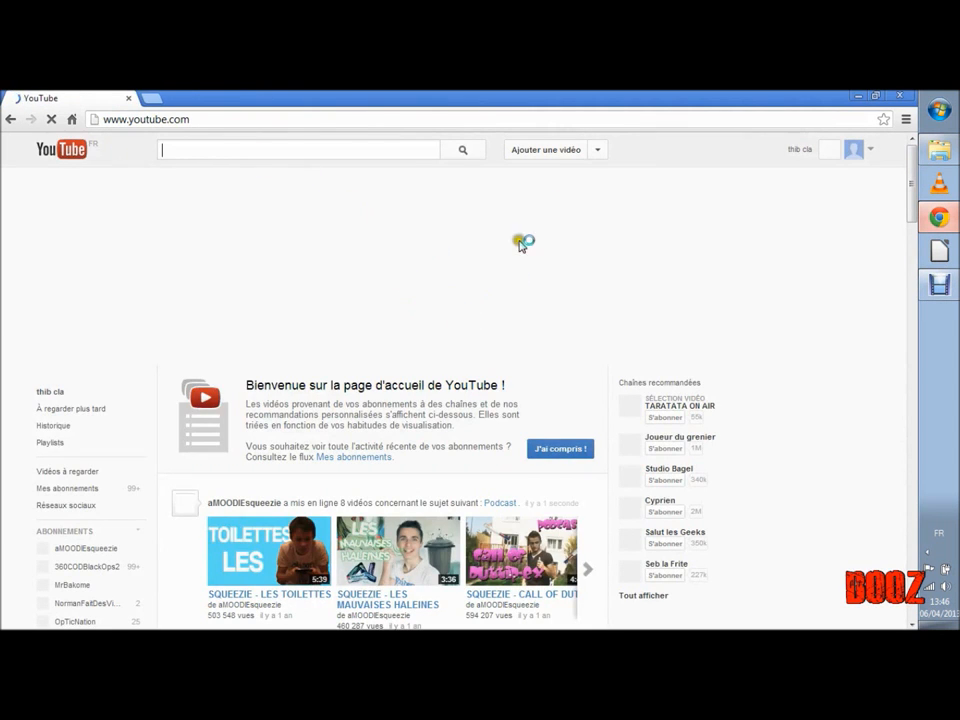
left_click(537, 152)
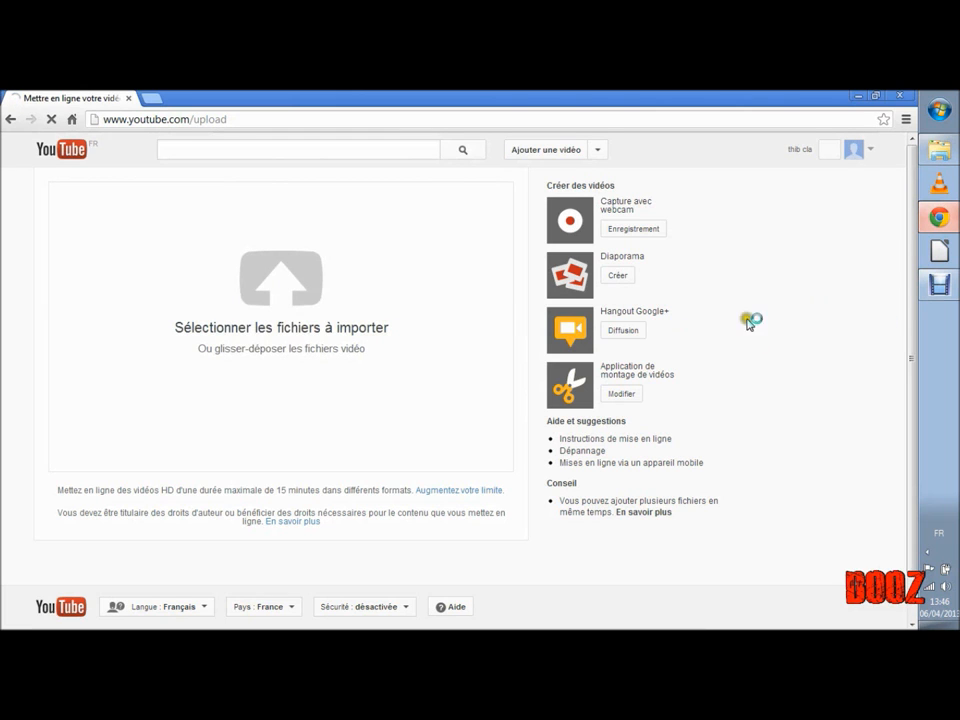
Shrink the browser window to expose the desktop, add the clip tuto video to the YouTube upload, and maximize the window again.
left_click(875, 95)
left_click_drag(545, 107, 714, 386)
left_click_drag(435, 370, 415, 307)
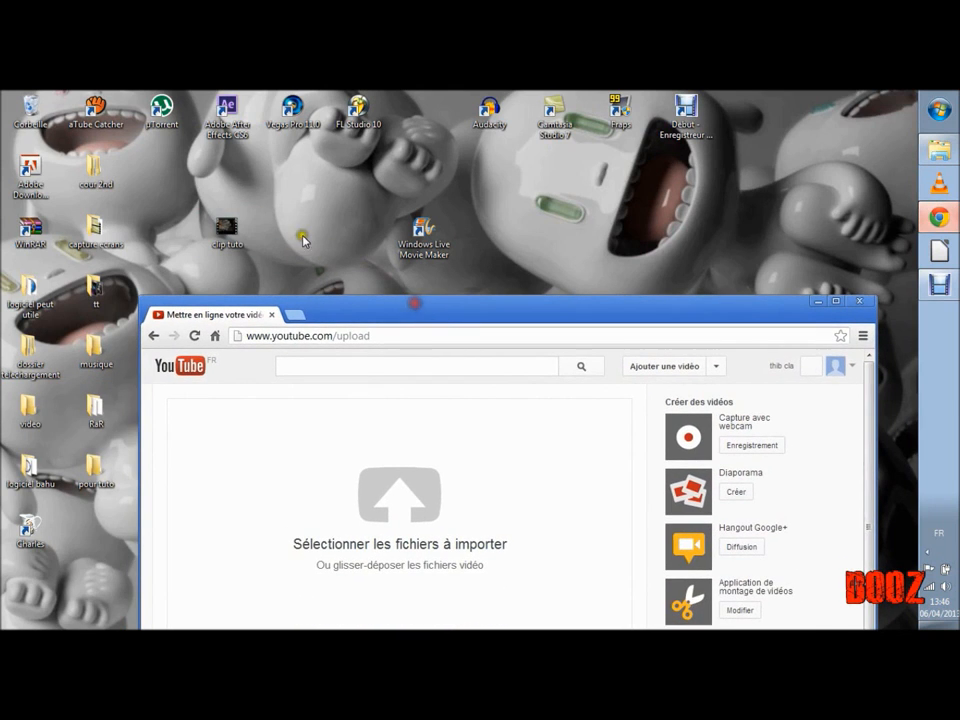
left_click_drag(226, 235, 410, 570)
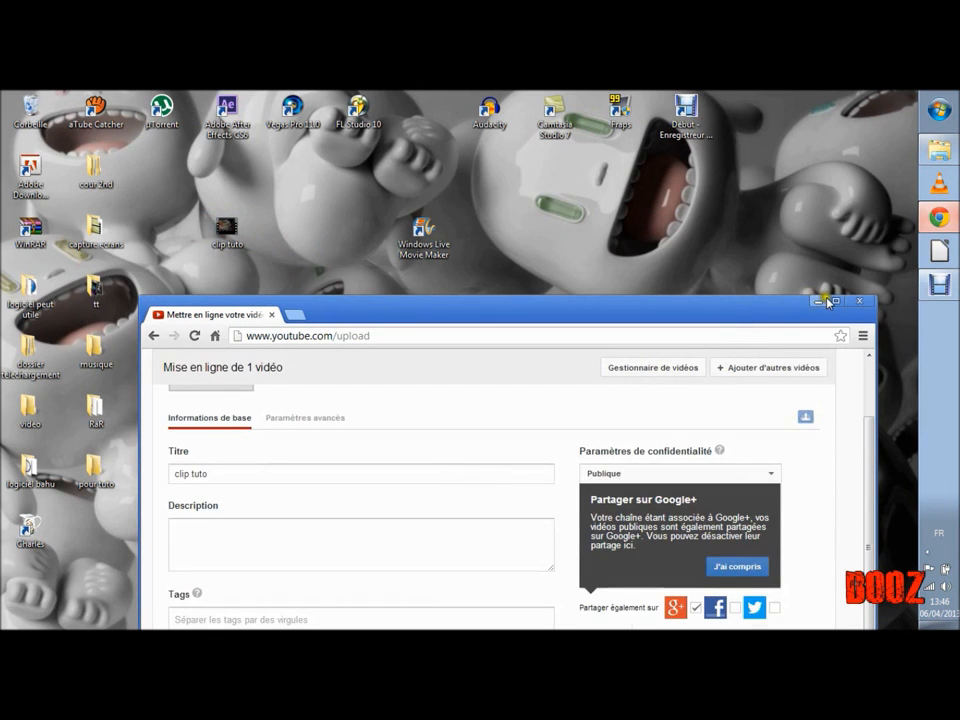
left_click(835, 300)
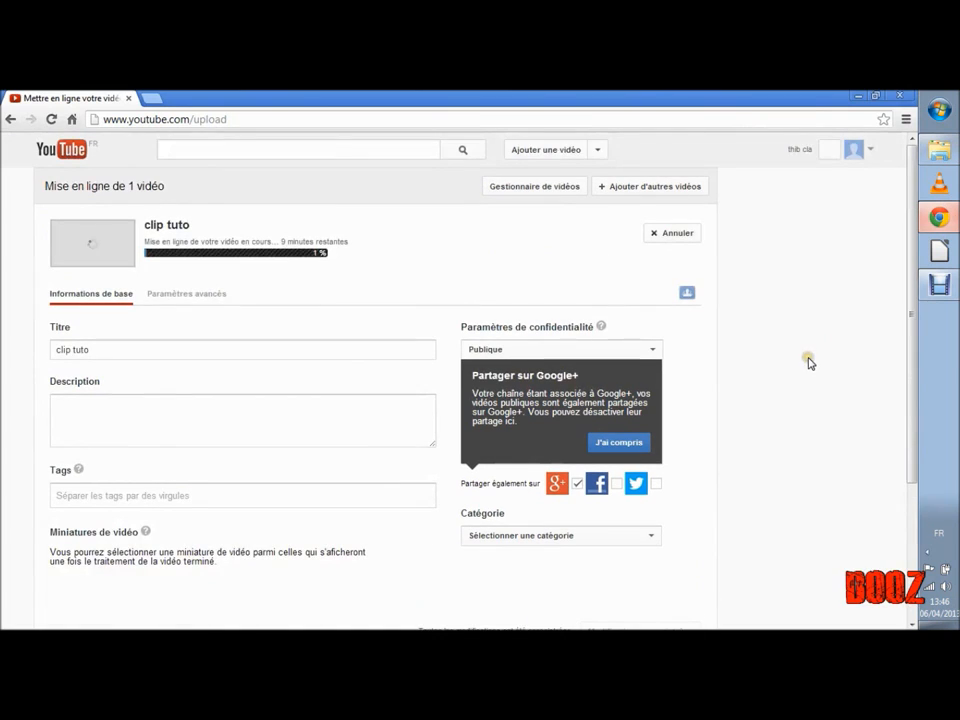
Set the uploaded video's title to Petit montage snip BO2 and start editing its description.
left_click_drag(129, 347, 13, 388)
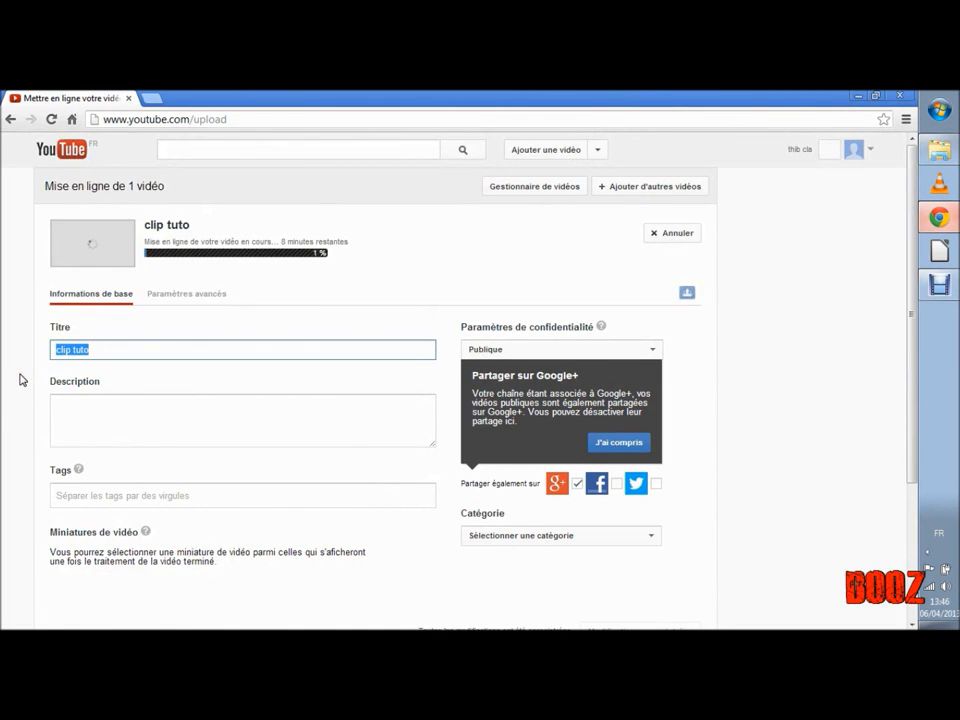
type("Petit montage snip BO2")
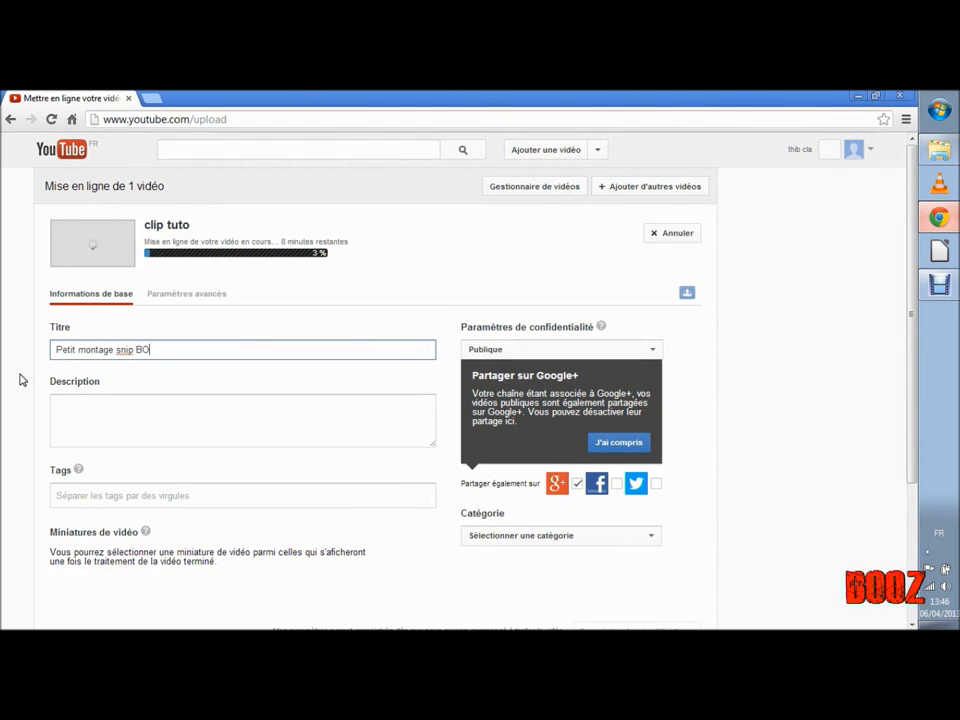
left_click(214, 408)
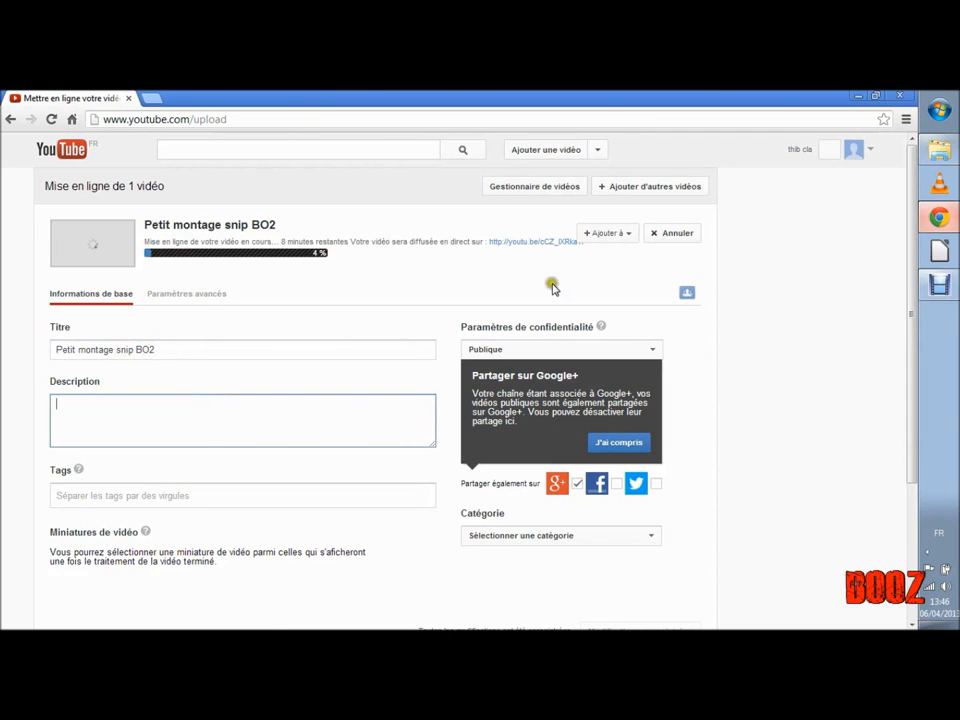
Cancel the upload of the video and minimize the browser.
left_click(682, 233)
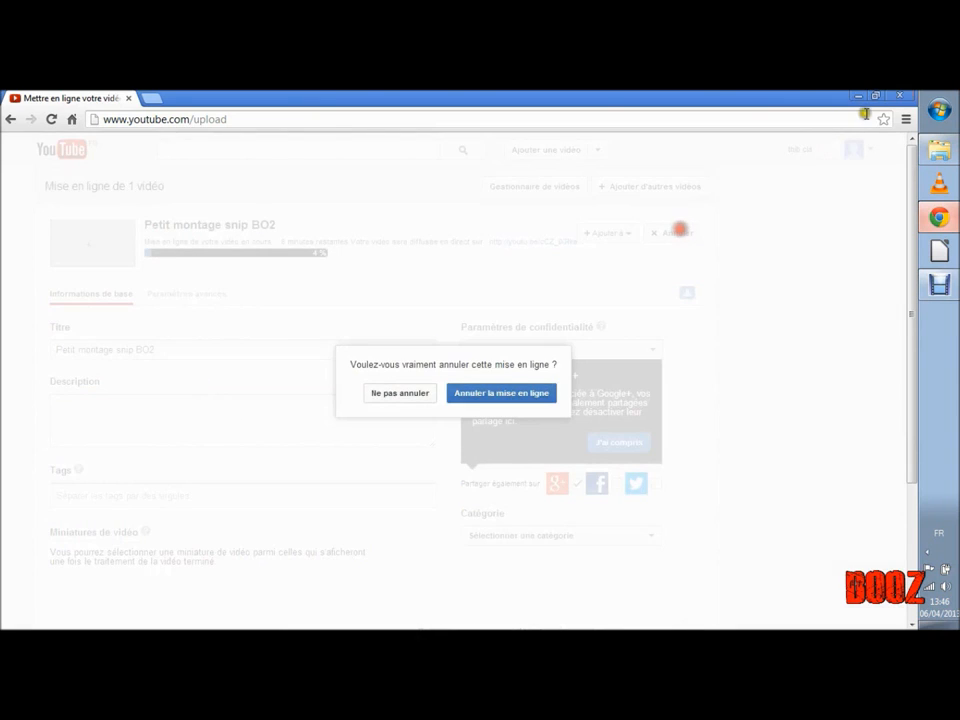
left_click(464, 398)
left_click(858, 96)
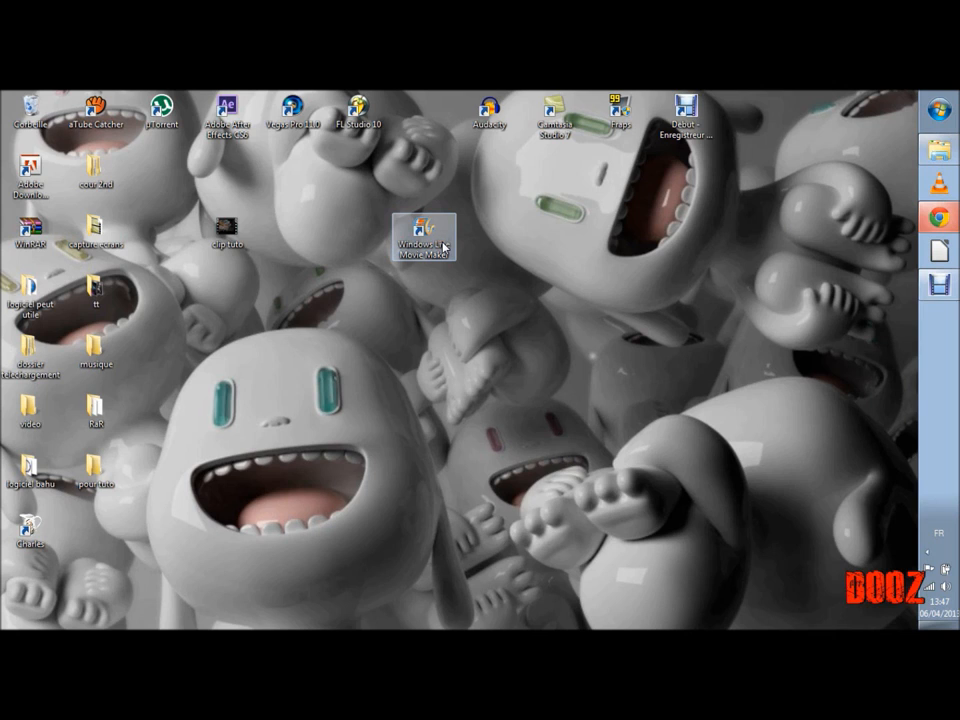
double_click(443, 247)
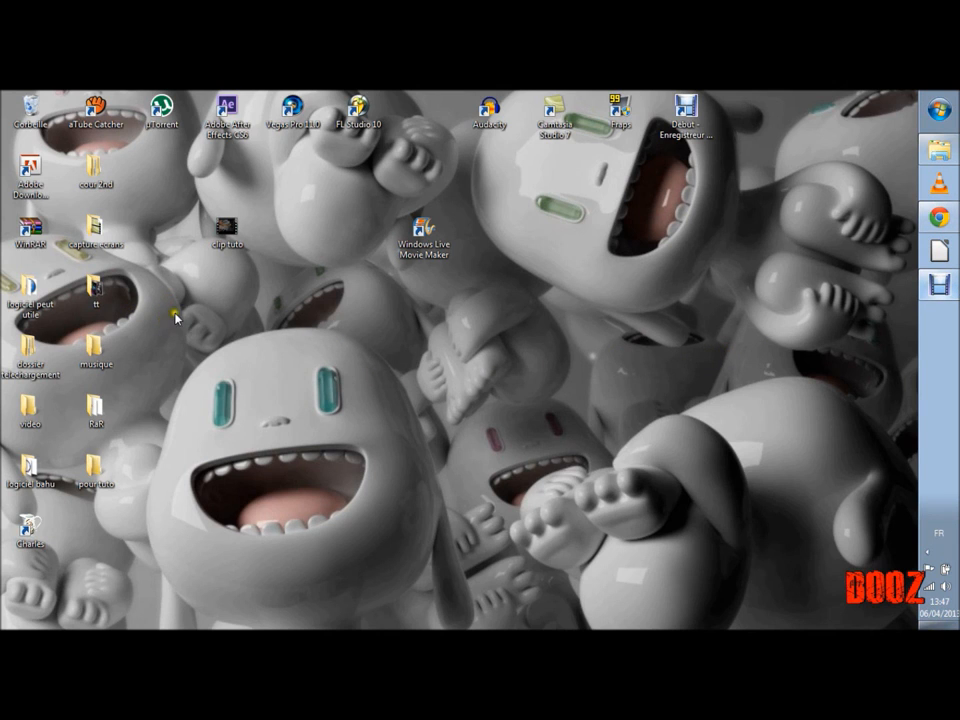
left_click(940, 285)
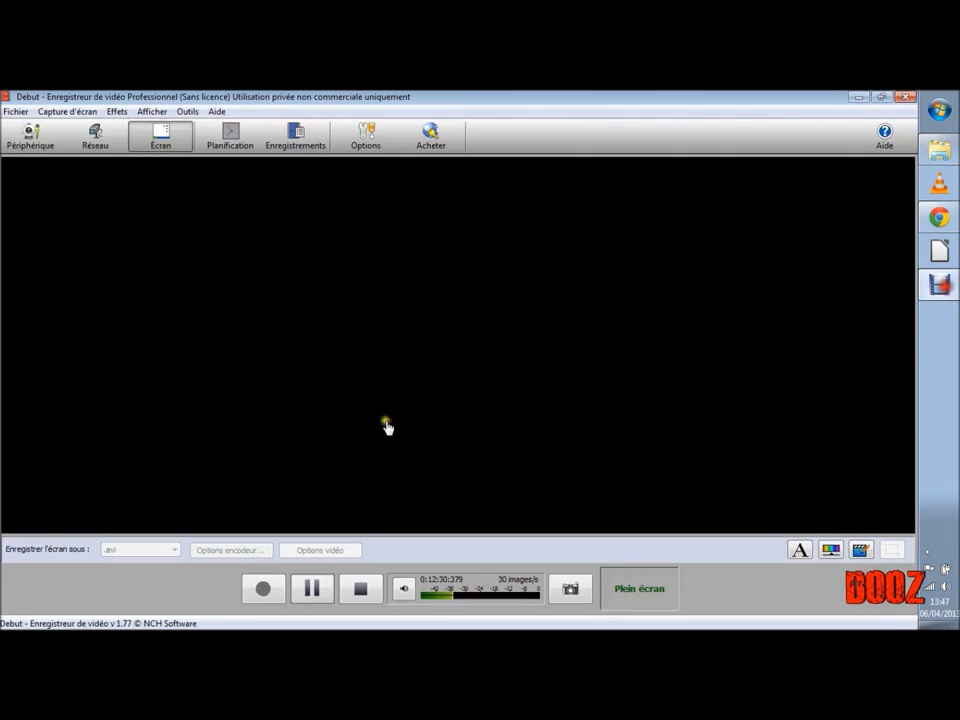